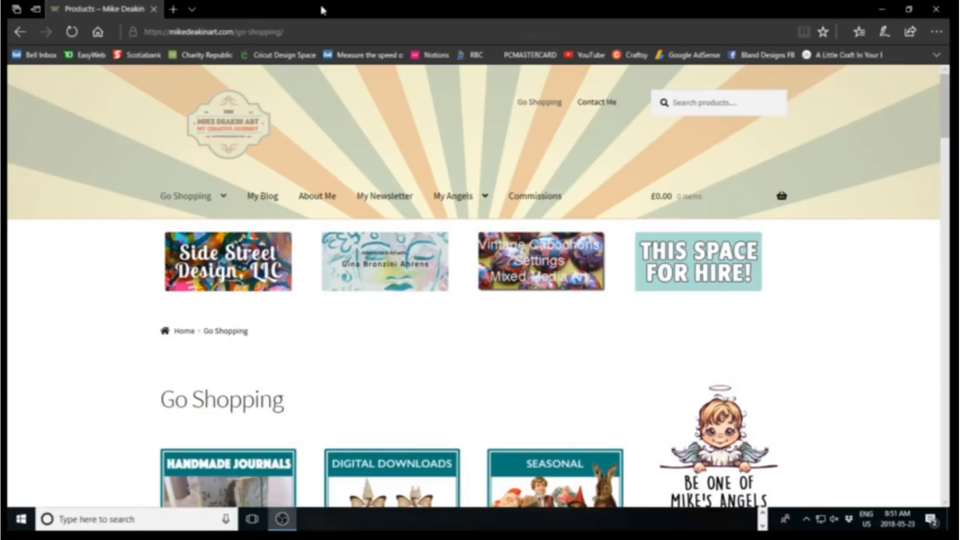
# Open the Digital Downloads category from the Go Shopping page
pyautogui.moveTo(223, 218)
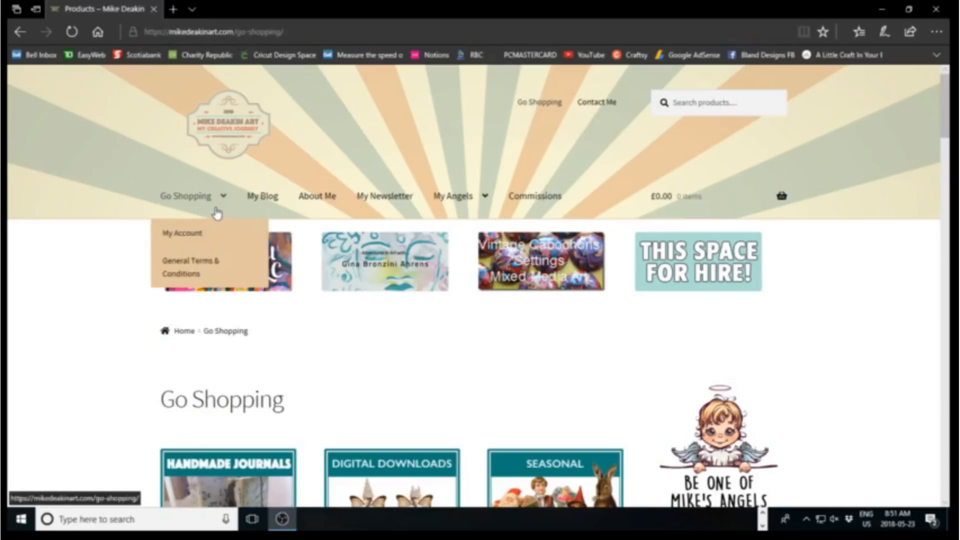
pyautogui.click(195, 201)
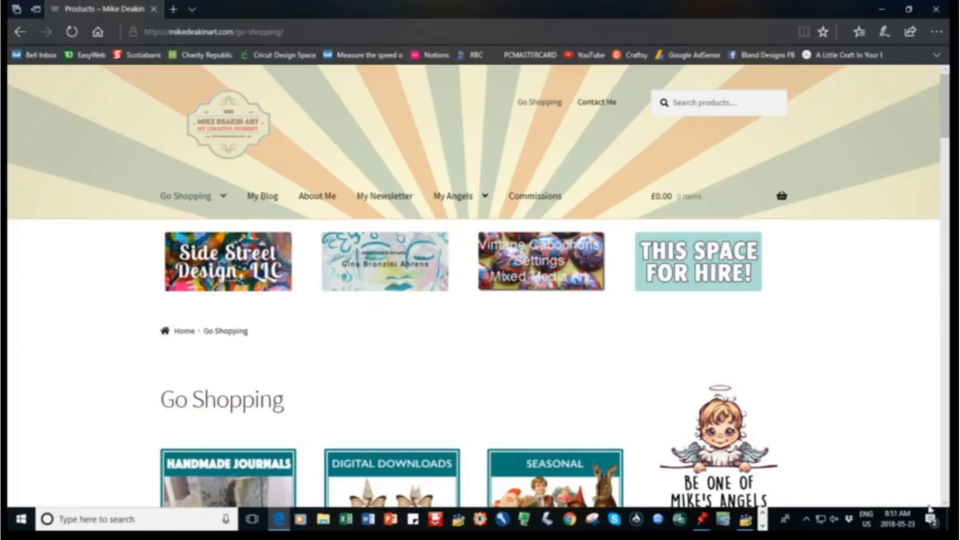
pyautogui.scroll(-4, 943, 504)
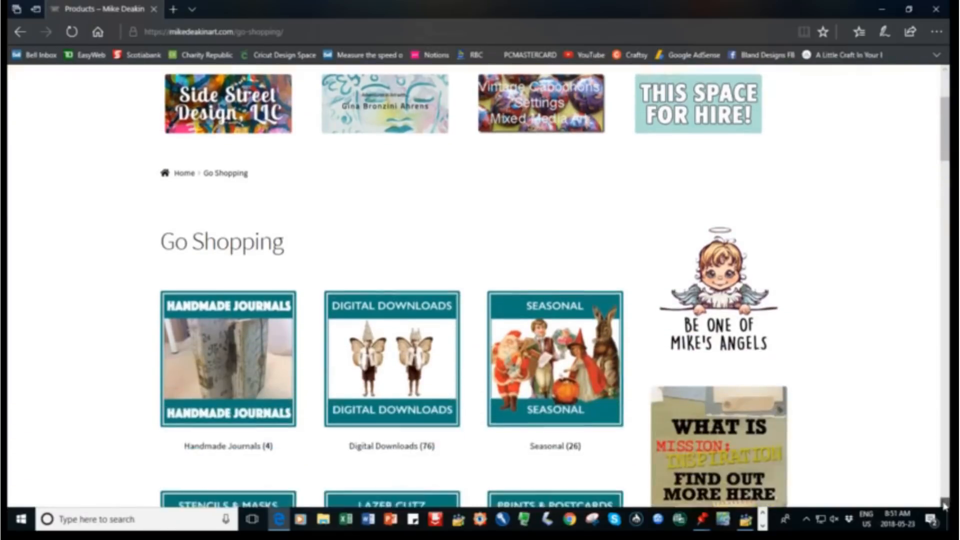
pyautogui.scroll(-1, 943, 505)
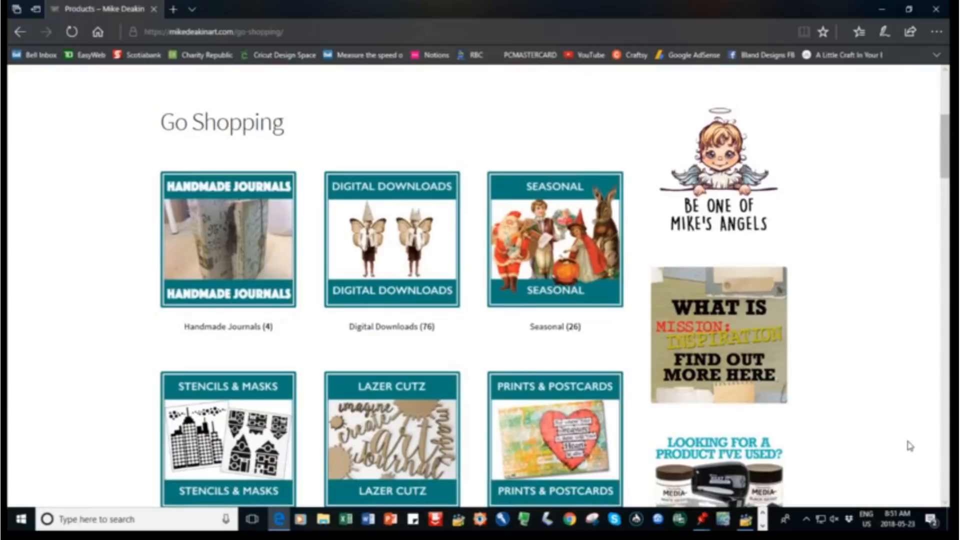
pyautogui.click(373, 251)
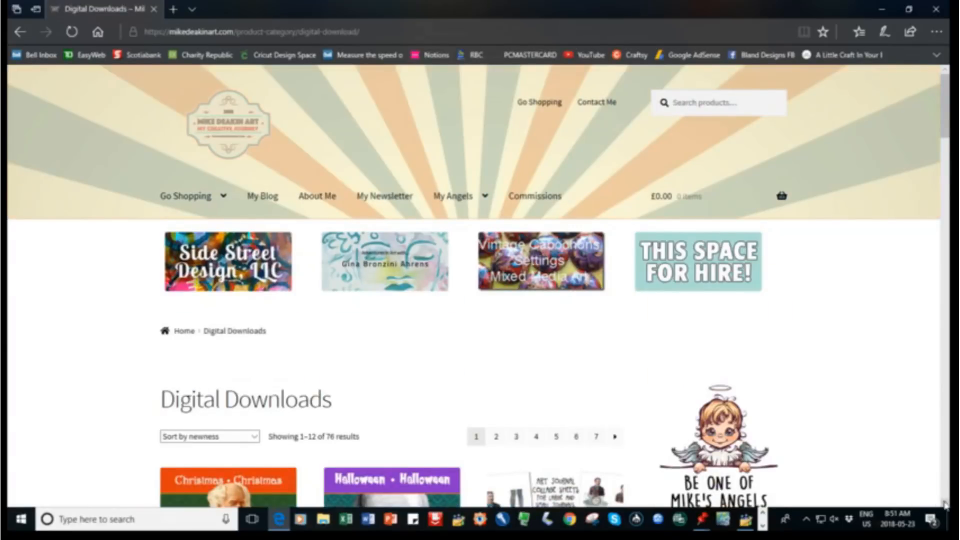
# Browse the digital downloads and open the product page for Learn, Live & Hope Art Journal Collage (4 sheets)
pyautogui.scroll(-2, 945, 505)
pyautogui.scroll(-7, 945, 505)
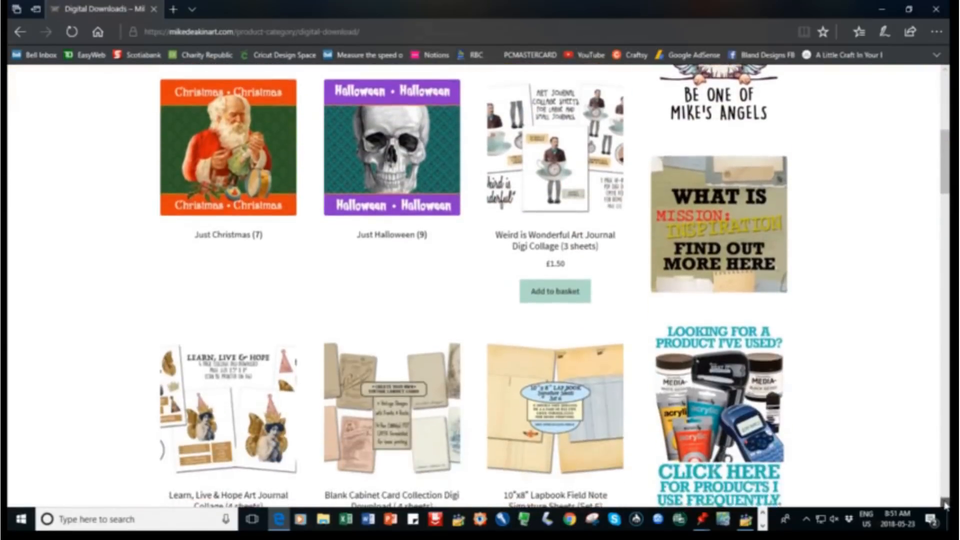
pyautogui.scroll(-6, 945, 505)
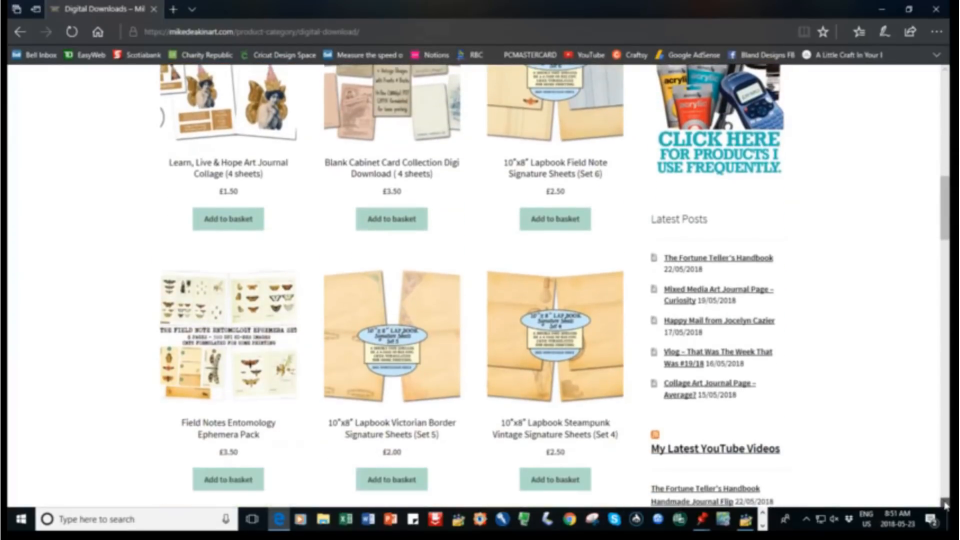
pyautogui.scroll(3, 945, 75)
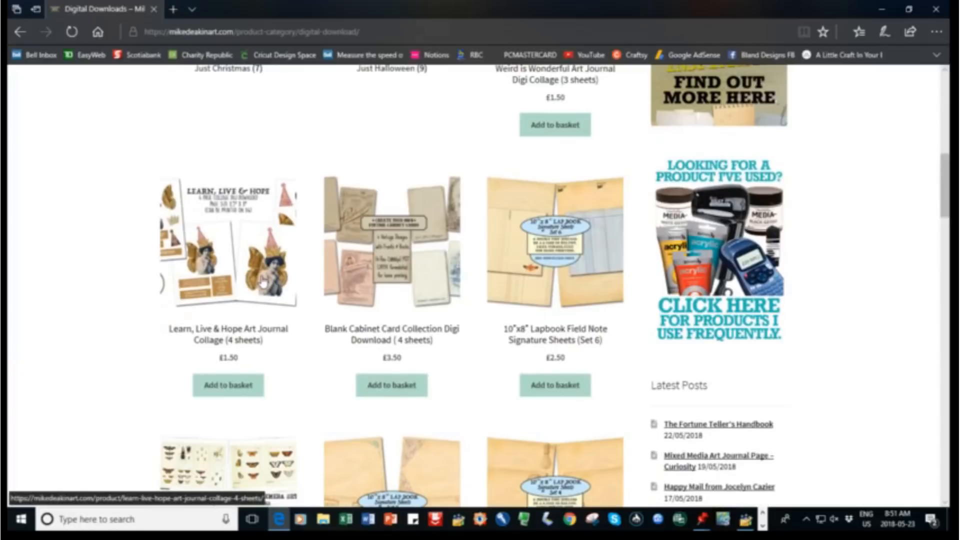
pyautogui.click(262, 281)
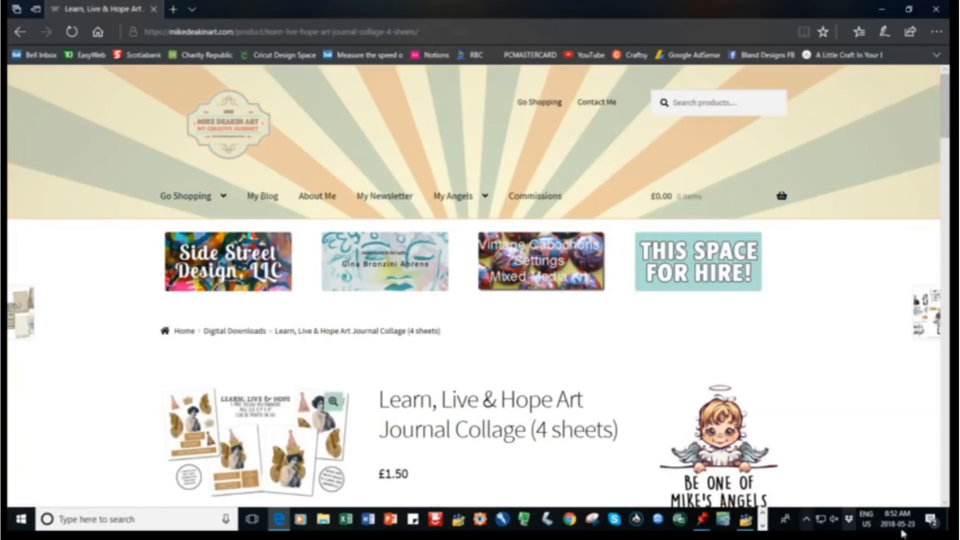
# View the enlarged Learn, Live & Hope product image and close it again
pyautogui.click(944, 504)
pyautogui.click(944, 505)
pyautogui.moveTo(300, 217)
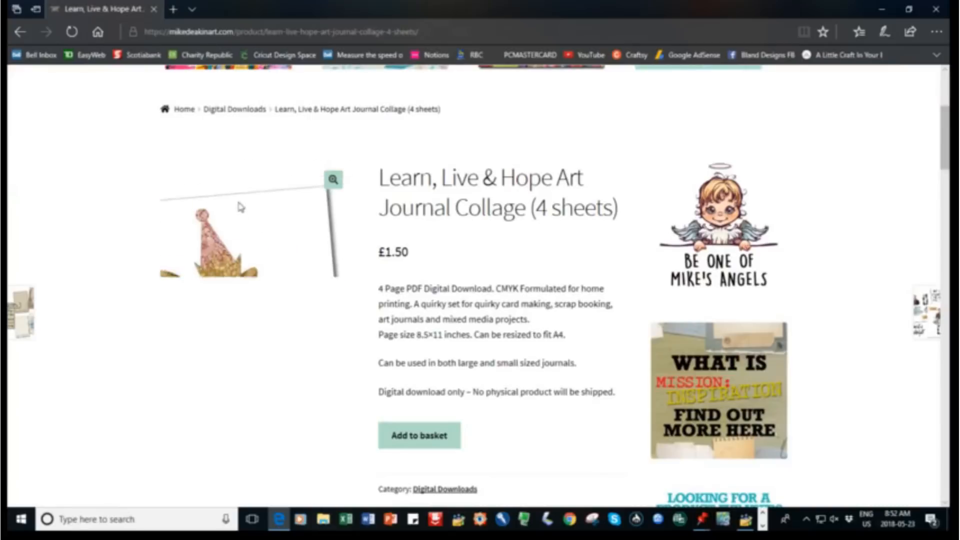
pyautogui.click(332, 181)
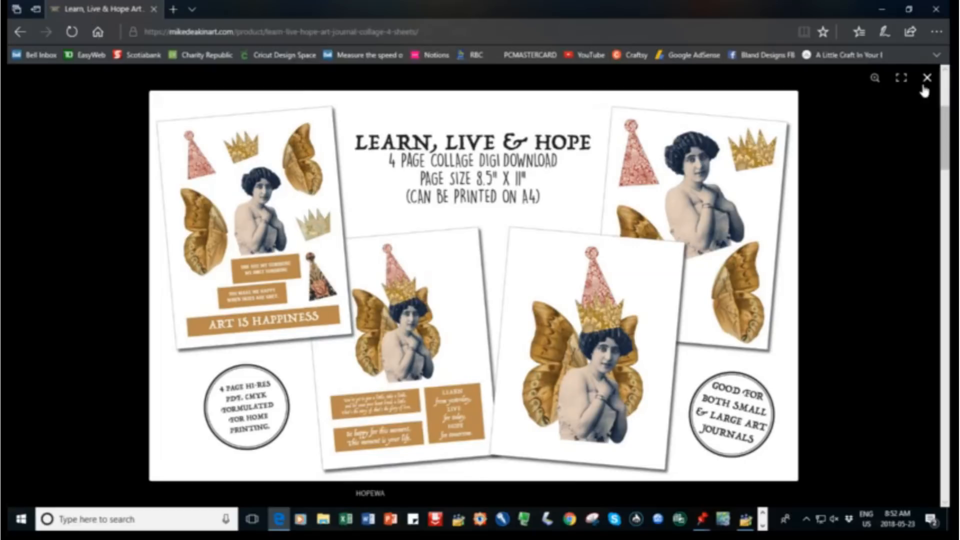
pyautogui.click(928, 80)
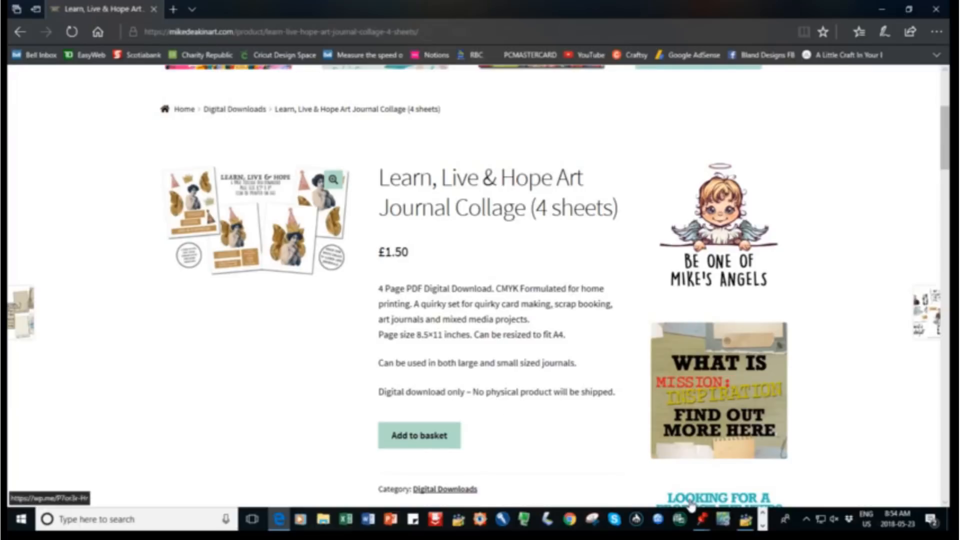
# Switch to Cricut Design Space in Chrome, dismiss the Facebook notification and create a new project
pyautogui.click(569, 522)
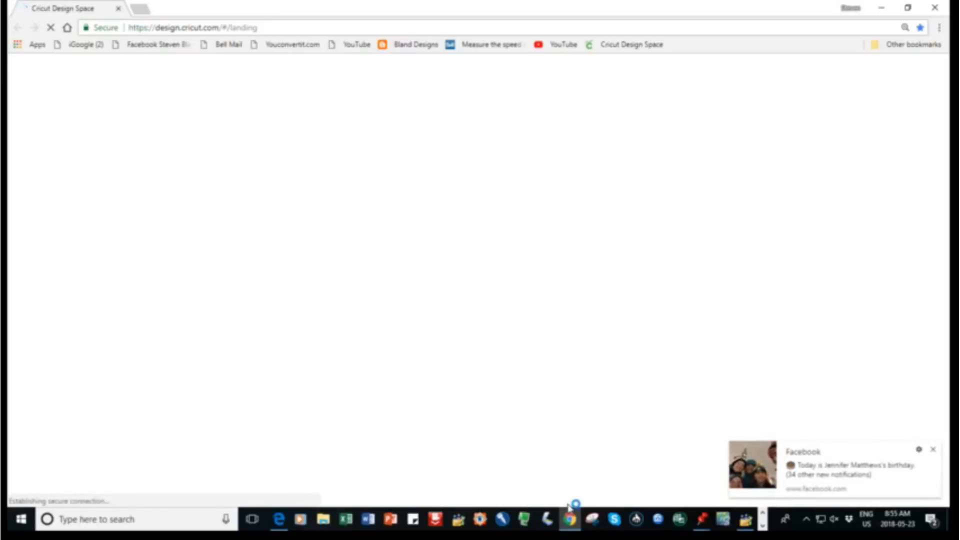
pyautogui.click(934, 450)
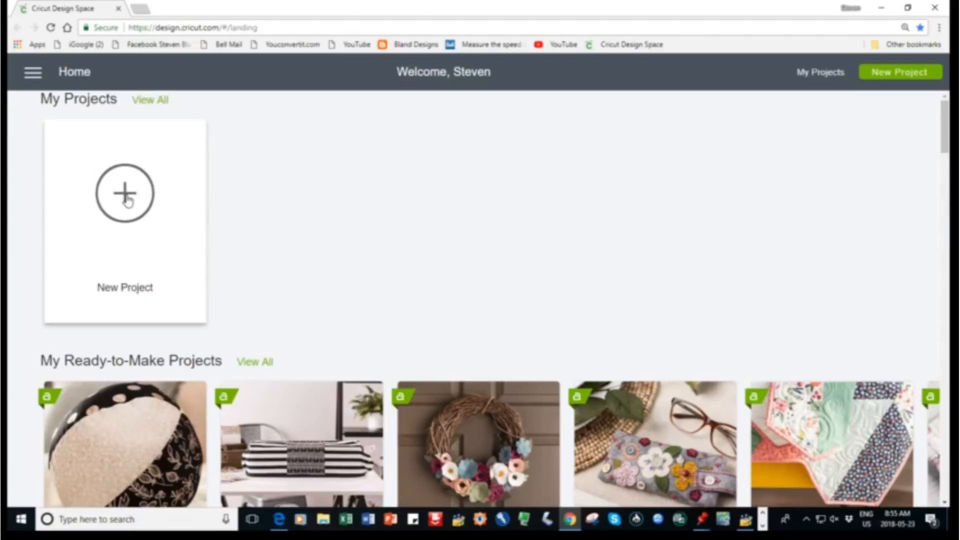
pyautogui.click(128, 200)
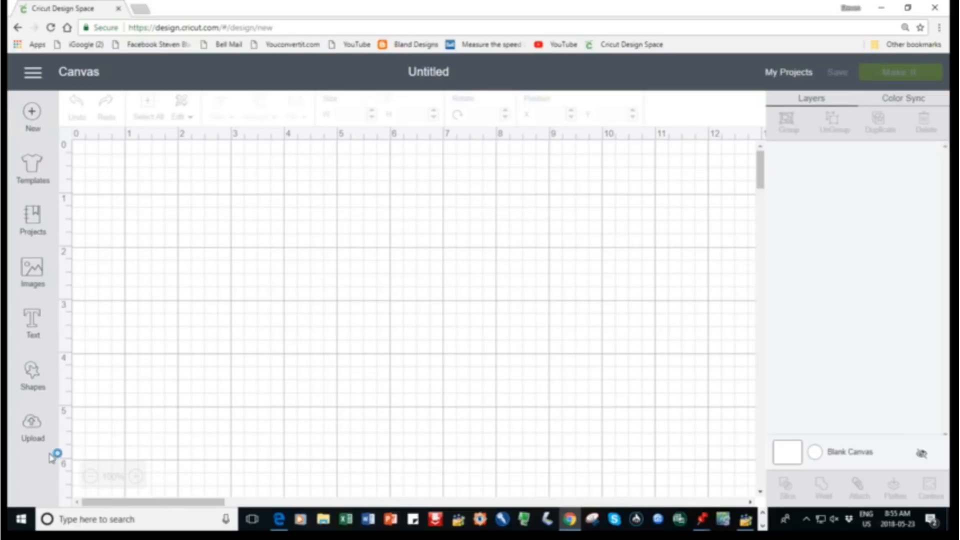
# Review the recently uploaded images, then start a new image upload and browse for a file on the computer
pyautogui.click(37, 432)
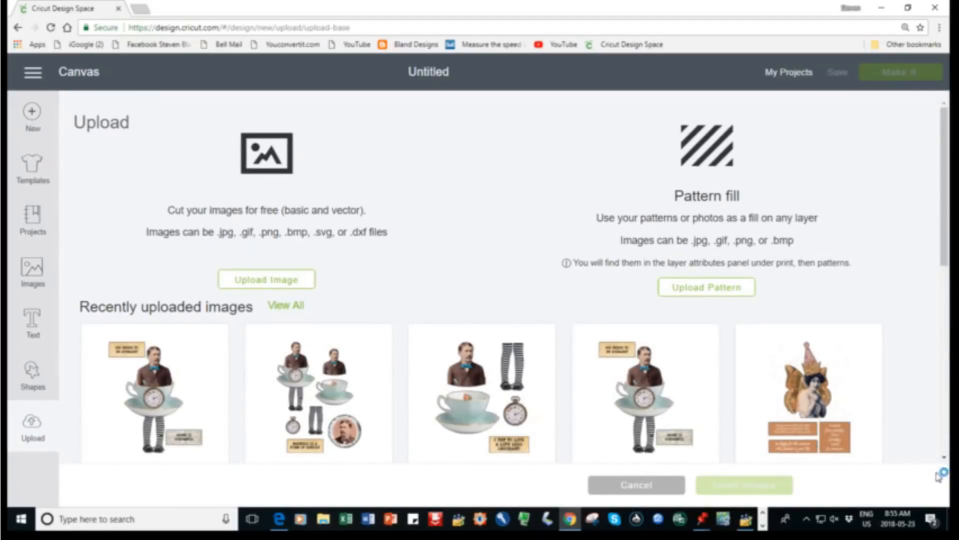
pyautogui.scroll(-2, 944, 460)
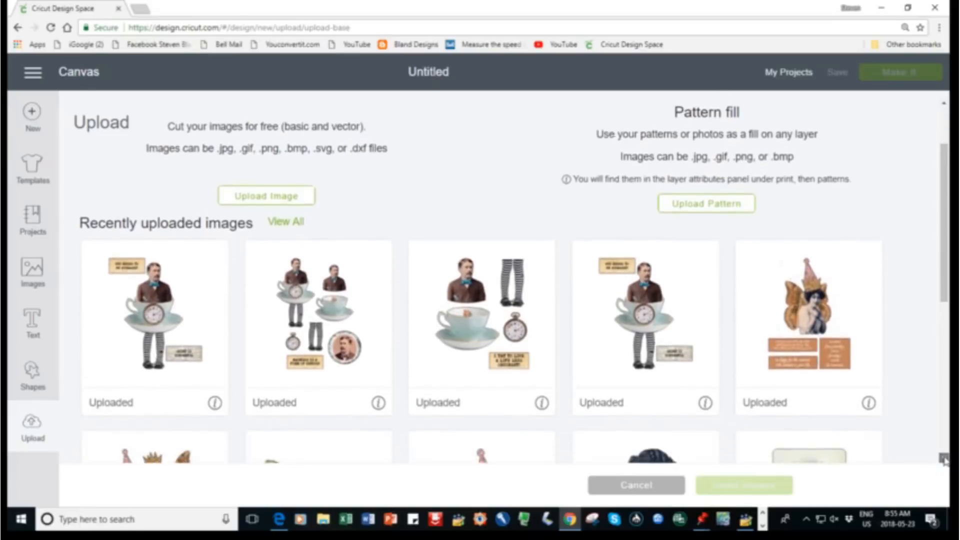
pyautogui.scroll(2, 948, 122)
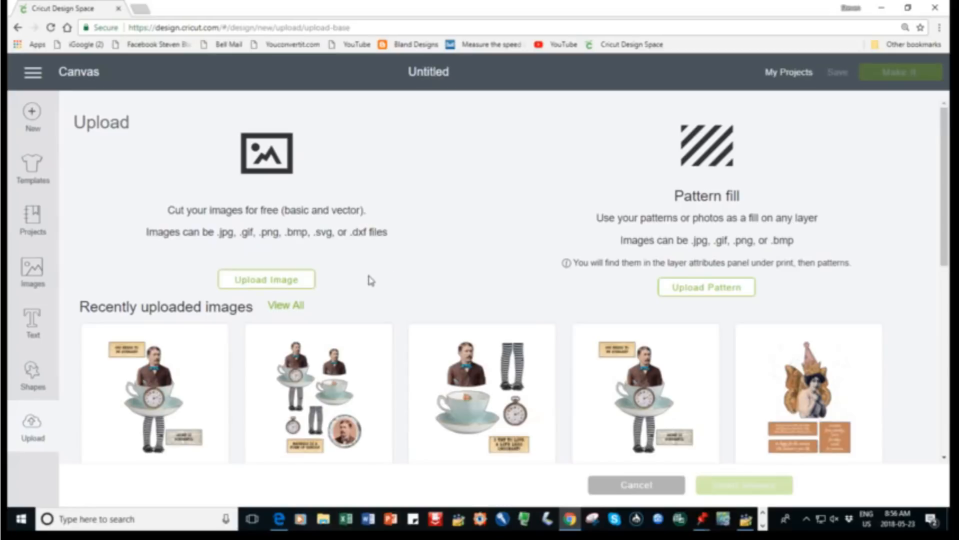
pyautogui.click(268, 288)
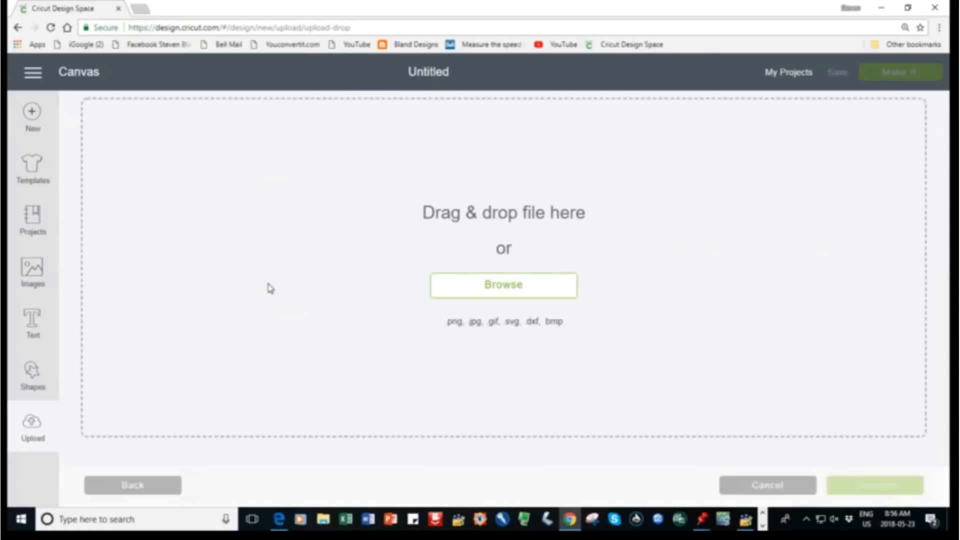
pyautogui.click(500, 293)
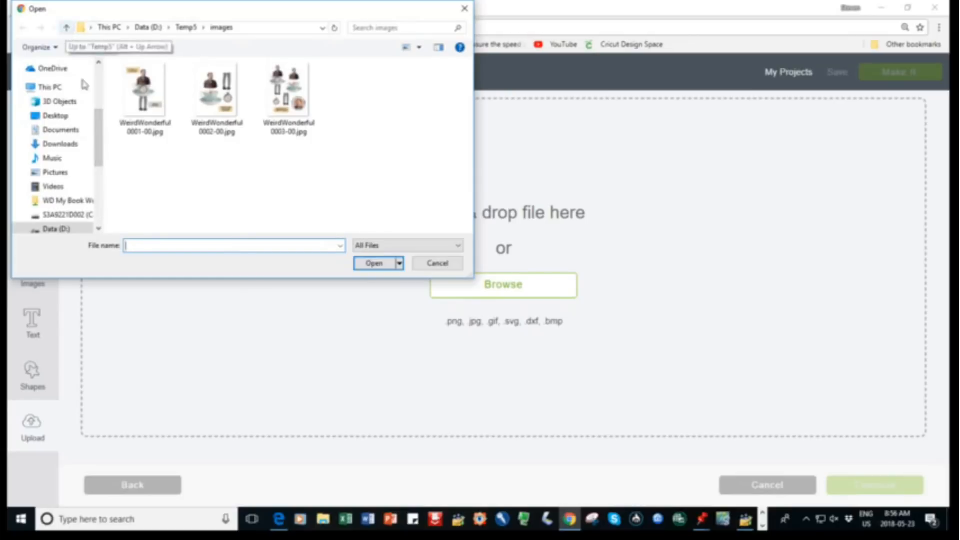
pyautogui.click(80, 231)
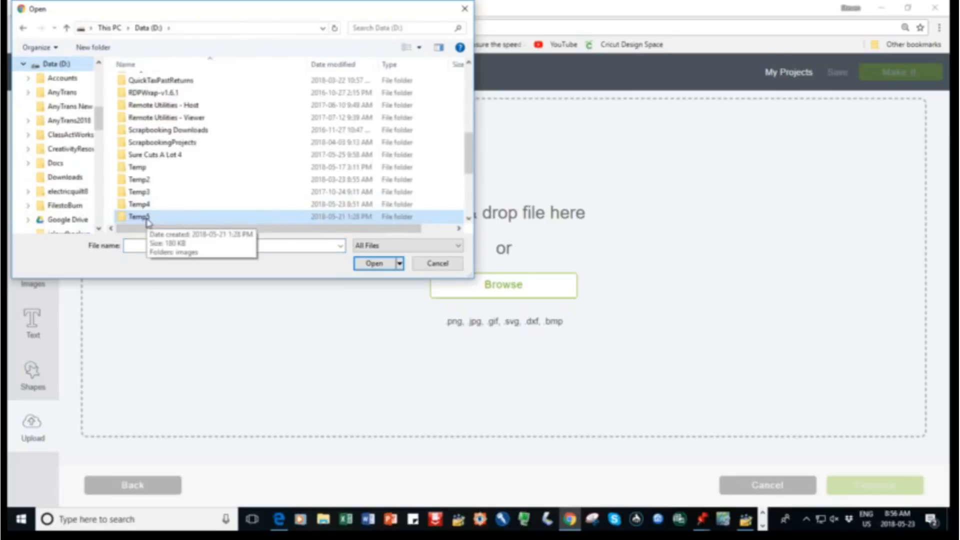
pyautogui.doubleClick(147, 220)
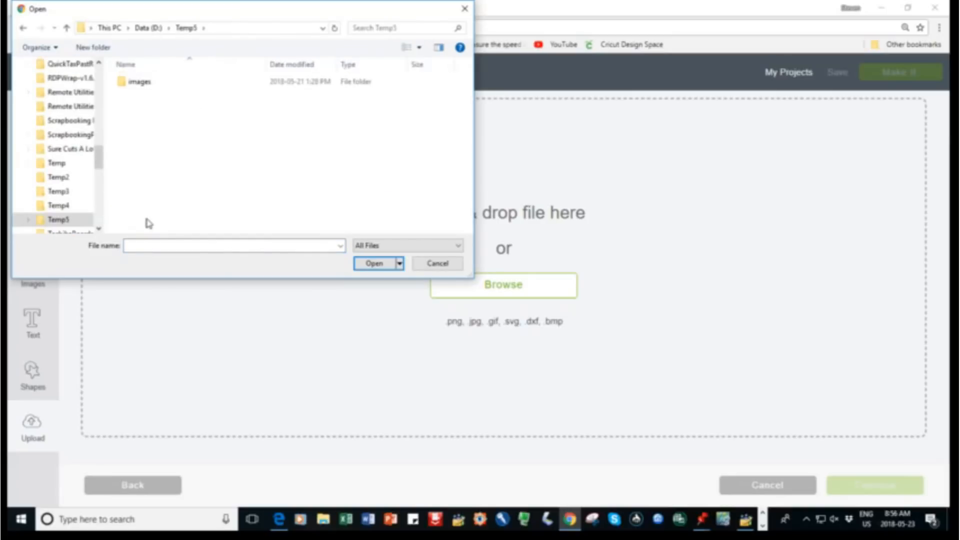
pyautogui.click(137, 86)
pyautogui.doubleClick(137, 86)
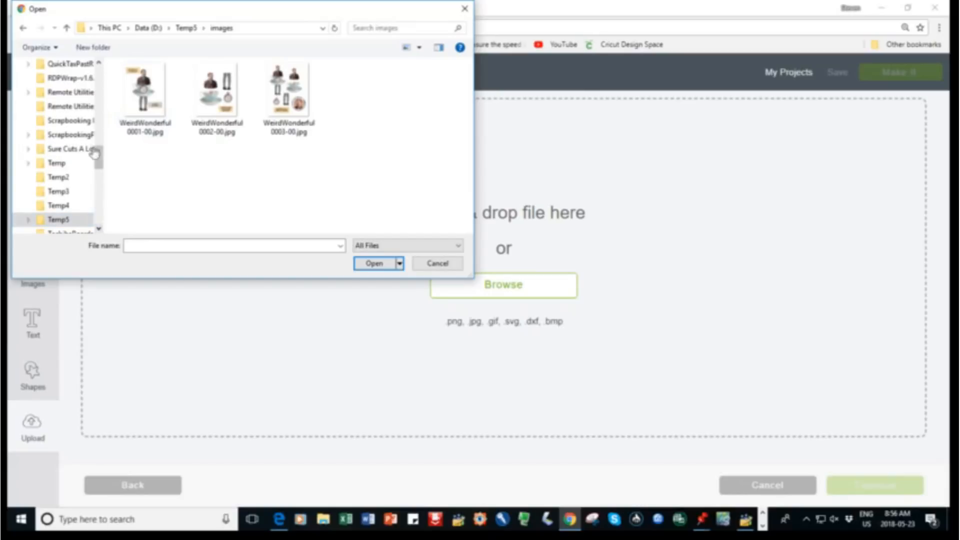
# Open the Mike Deakin Downloads folder, inside CreativityResources > Mike Deakin on the Data (D:) drive
pyautogui.click(100, 74)
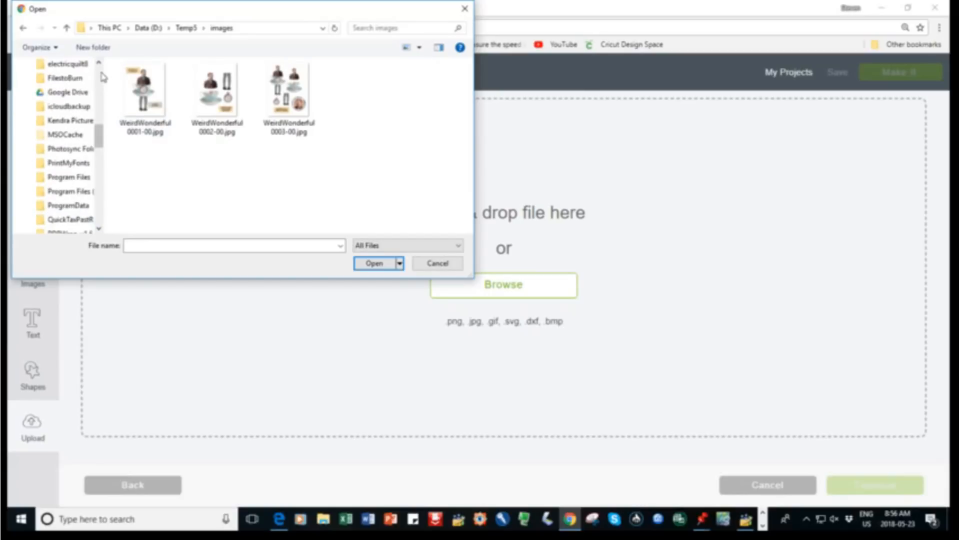
pyautogui.click(100, 74)
pyautogui.click(77, 177)
pyautogui.press('m')
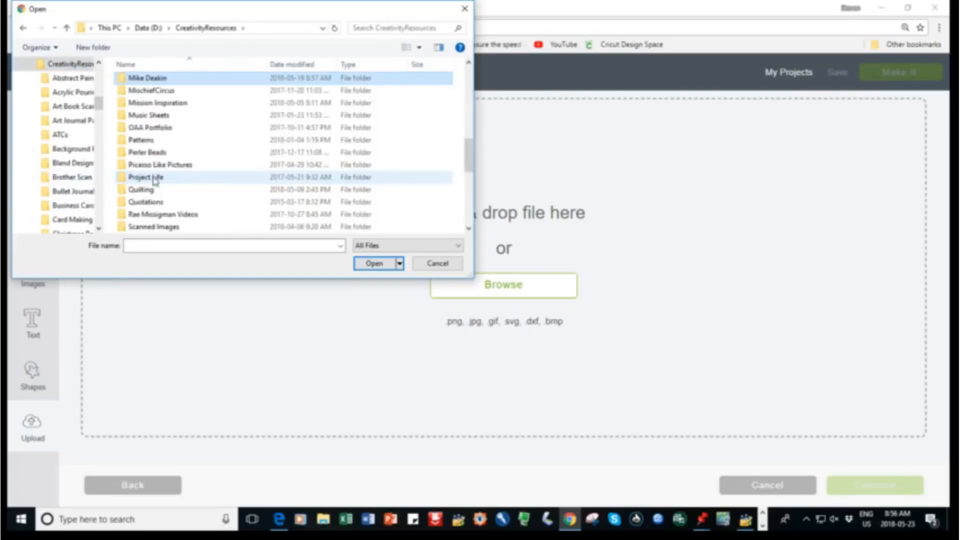
pyautogui.doubleClick(162, 80)
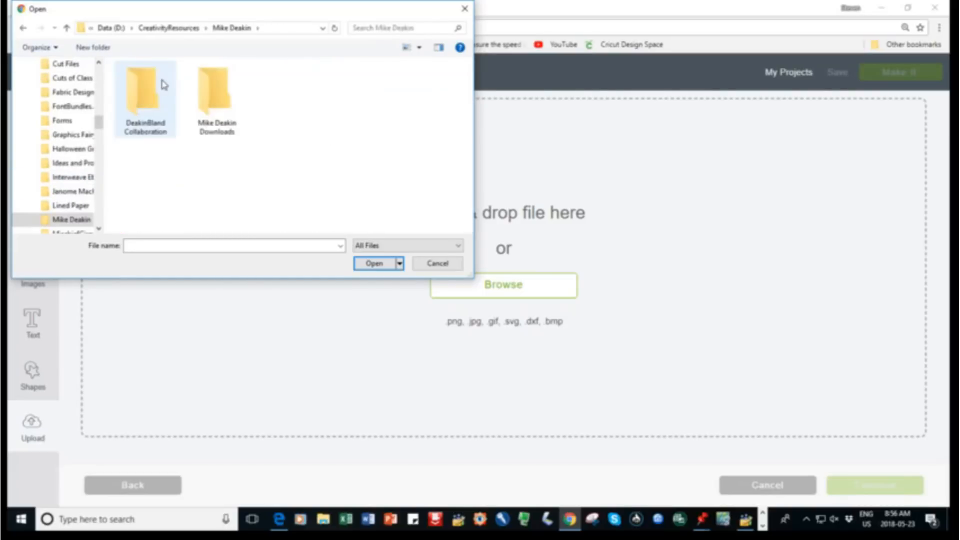
pyautogui.doubleClick(191, 97)
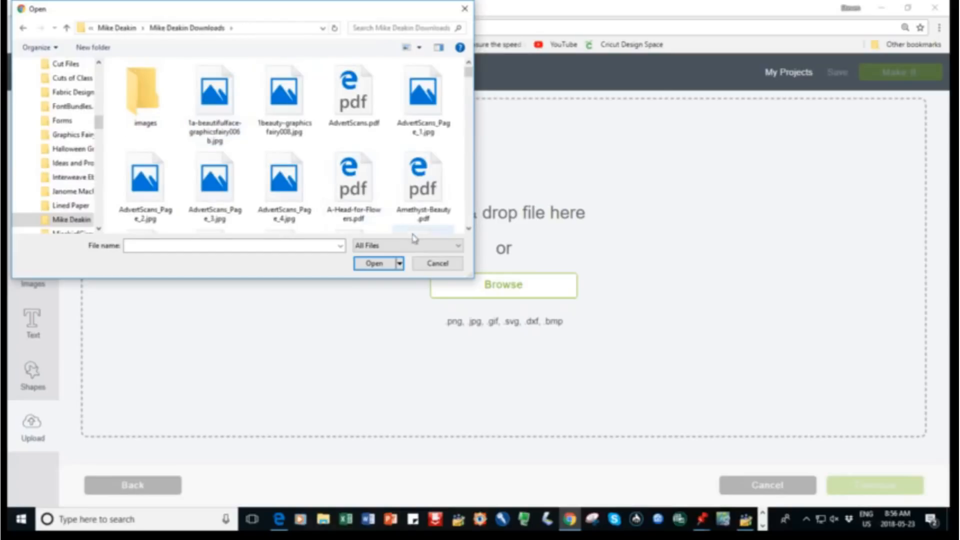
# Find lady hope 2.jpg in the Mike Deakin Downloads folder and open it for upload
pyautogui.click(468, 229)
pyautogui.click(469, 230)
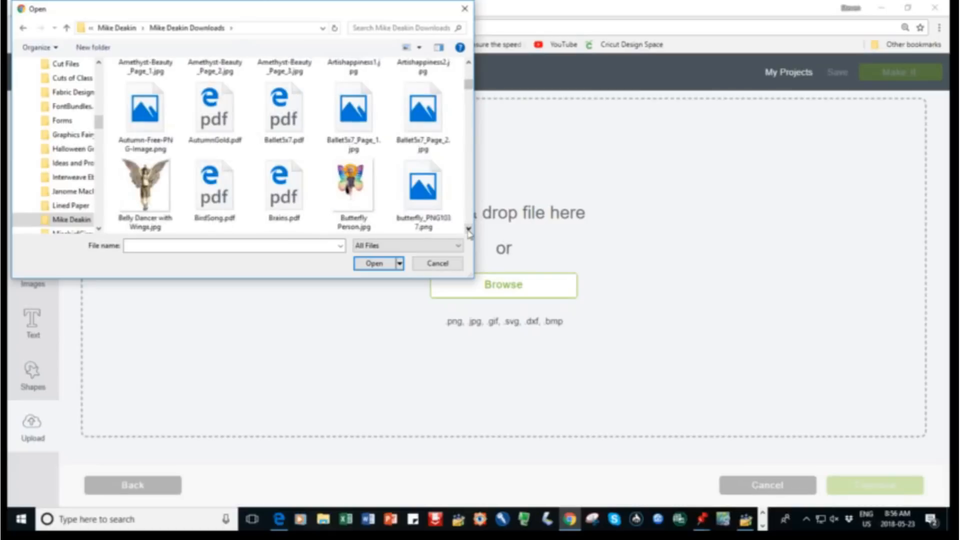
pyautogui.click(469, 230)
pyautogui.click(468, 229)
pyautogui.click(468, 230)
pyautogui.click(468, 229)
pyautogui.click(469, 230)
pyautogui.click(469, 230)
pyautogui.click(468, 229)
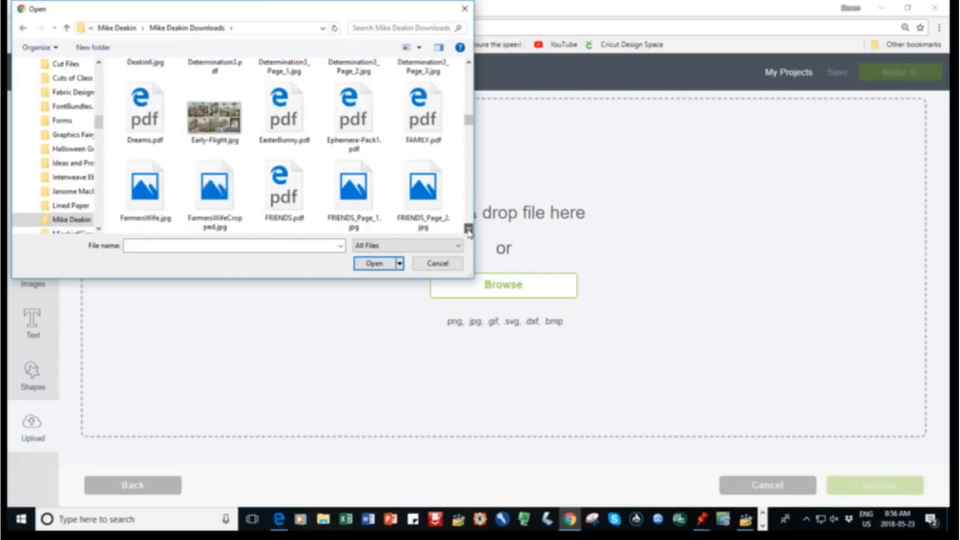
pyautogui.click(469, 230)
pyautogui.click(469, 230)
pyautogui.click(469, 230)
pyautogui.click(468, 229)
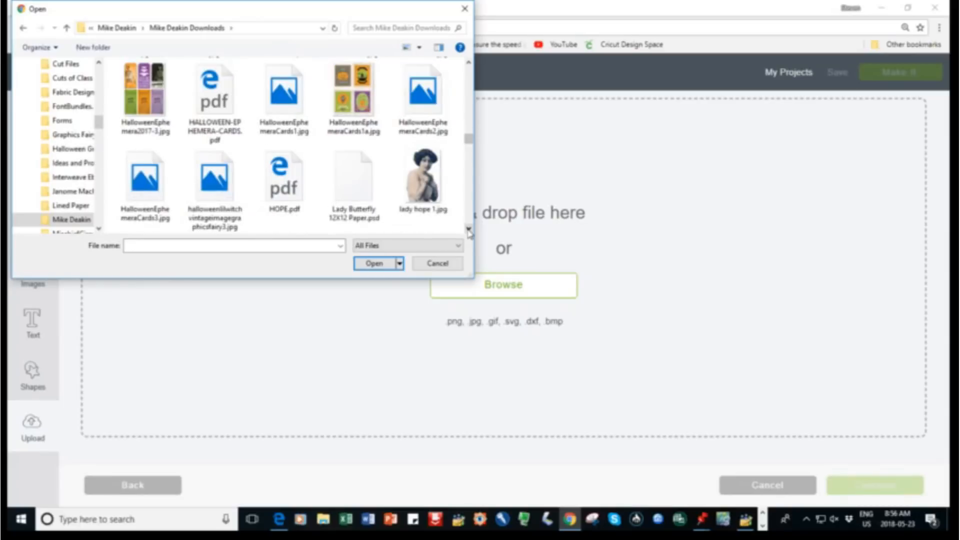
pyautogui.click(469, 229)
pyautogui.click(469, 230)
pyautogui.click(468, 229)
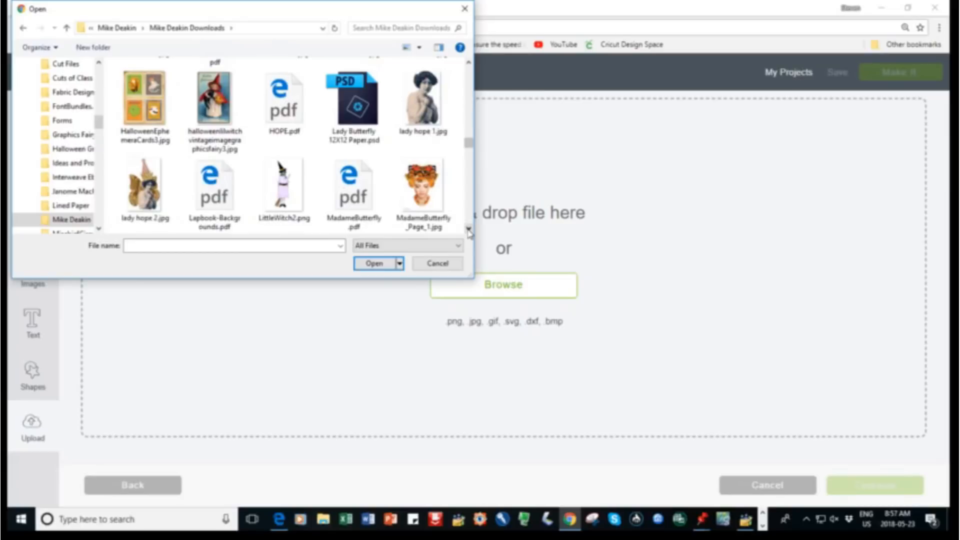
pyautogui.click(469, 229)
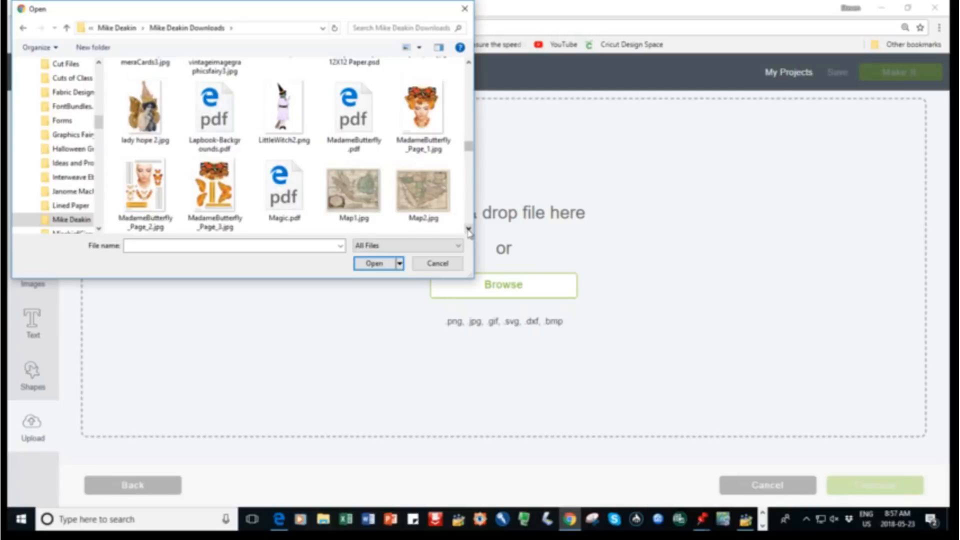
pyautogui.click(468, 230)
pyautogui.click(468, 230)
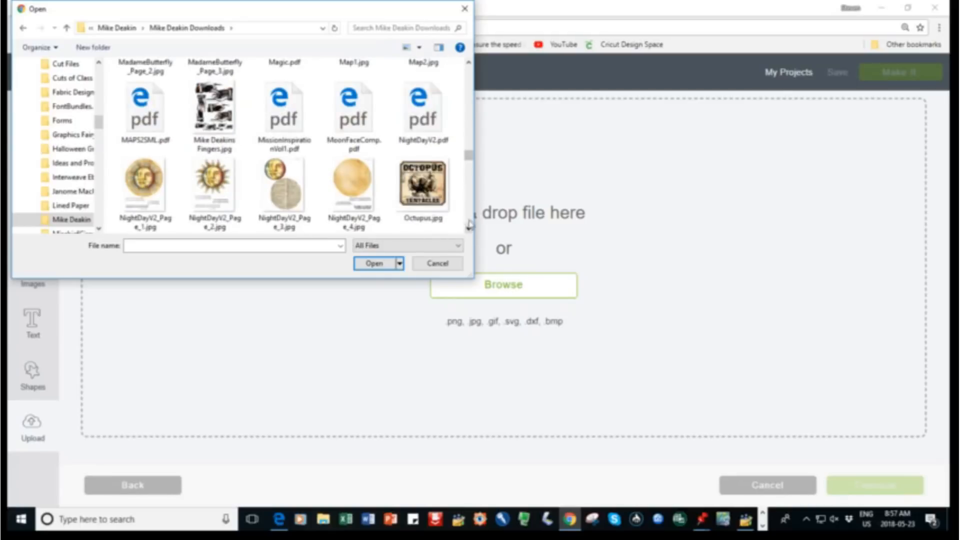
pyautogui.click(468, 84)
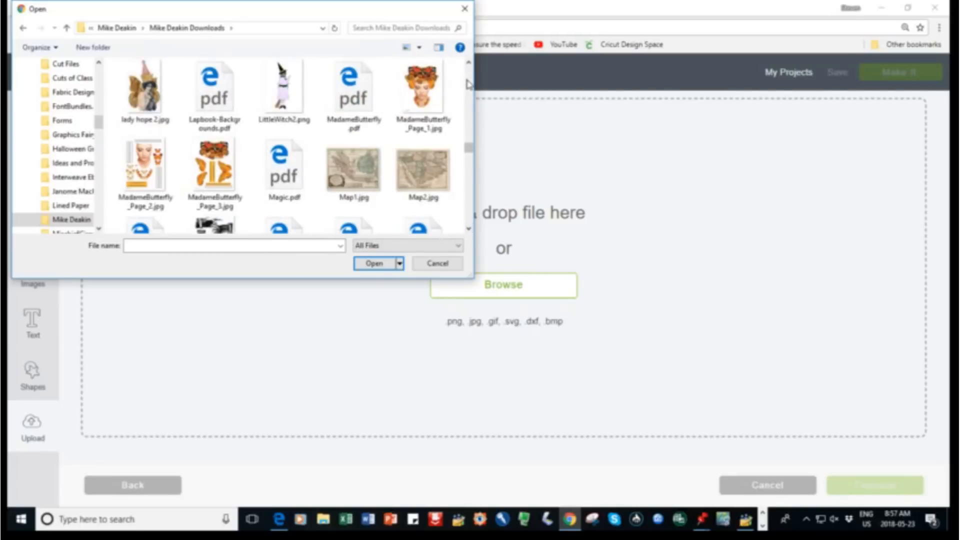
pyautogui.click(468, 84)
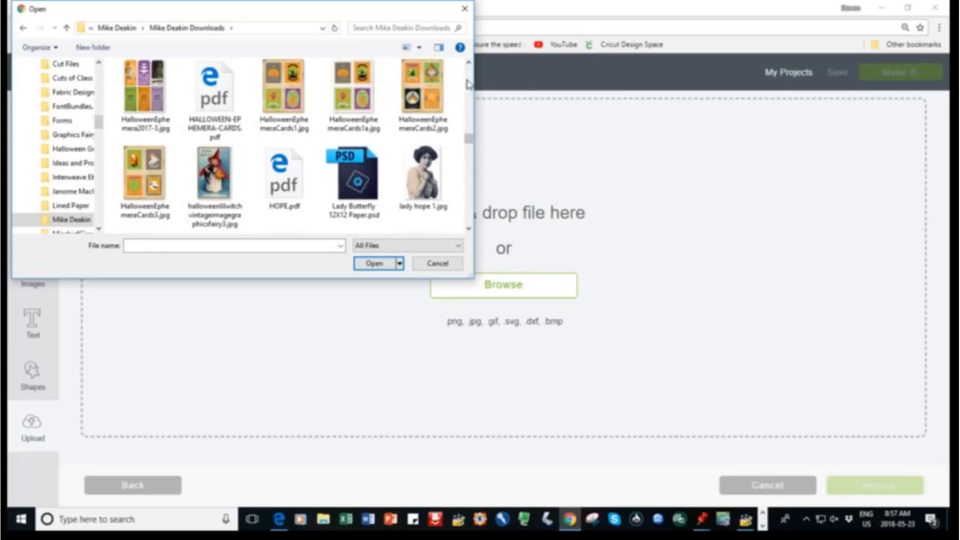
pyautogui.click(469, 84)
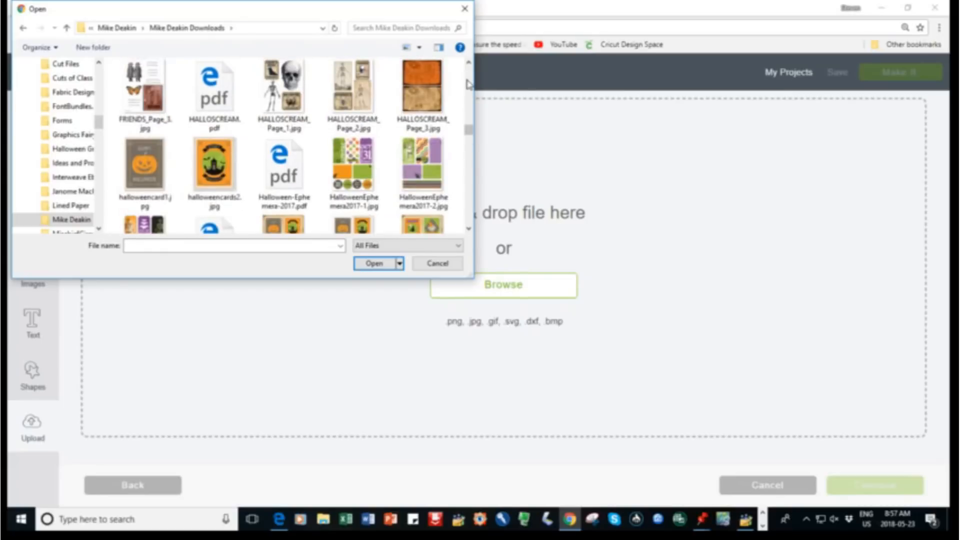
pyautogui.click(470, 216)
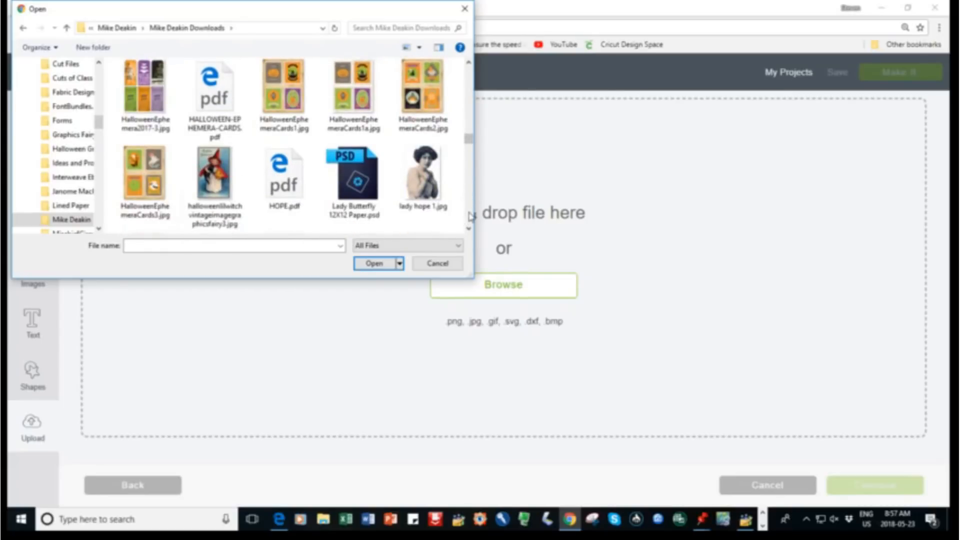
pyautogui.click(468, 228)
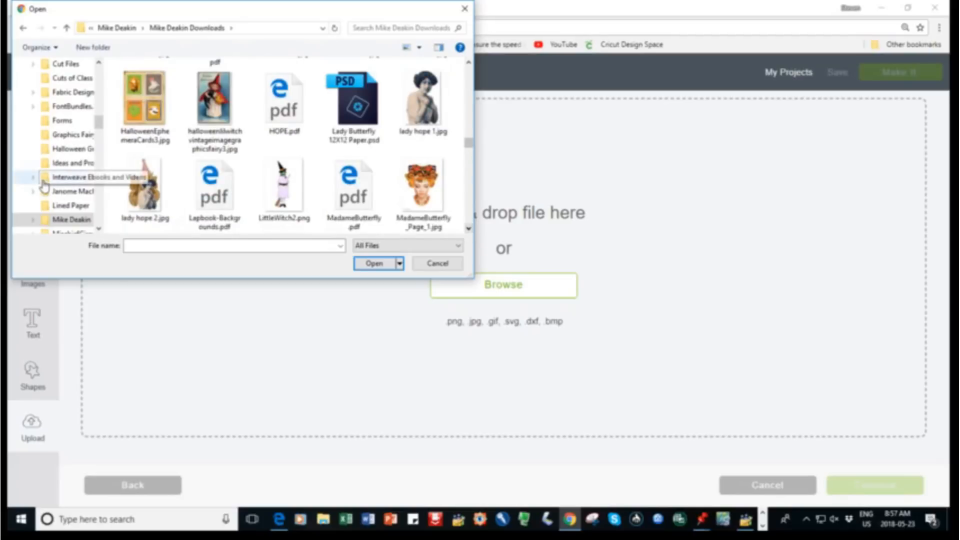
pyautogui.click(143, 197)
pyautogui.click(370, 265)
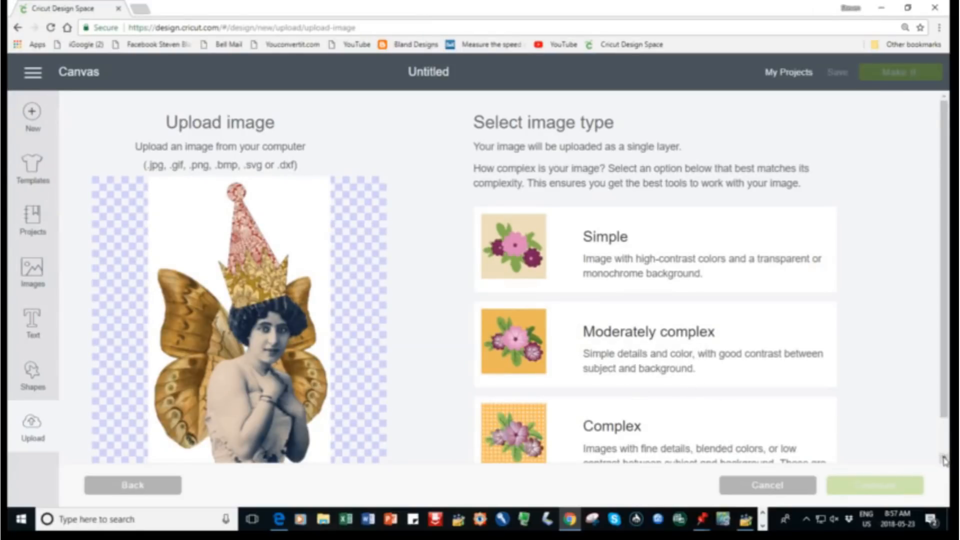
# Classify the uploaded image as Complex and continue to the background editing stage
pyautogui.scroll(-2, 945, 458)
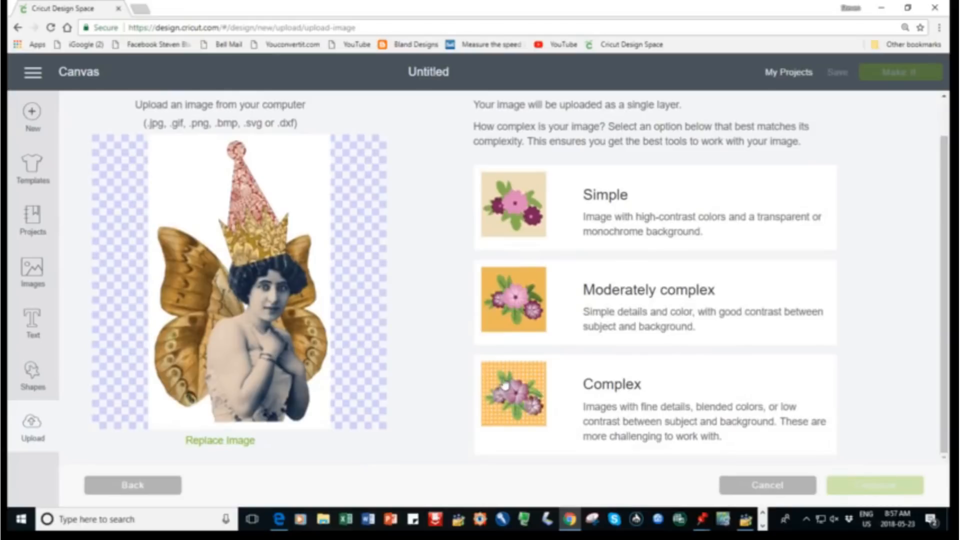
pyautogui.click(506, 382)
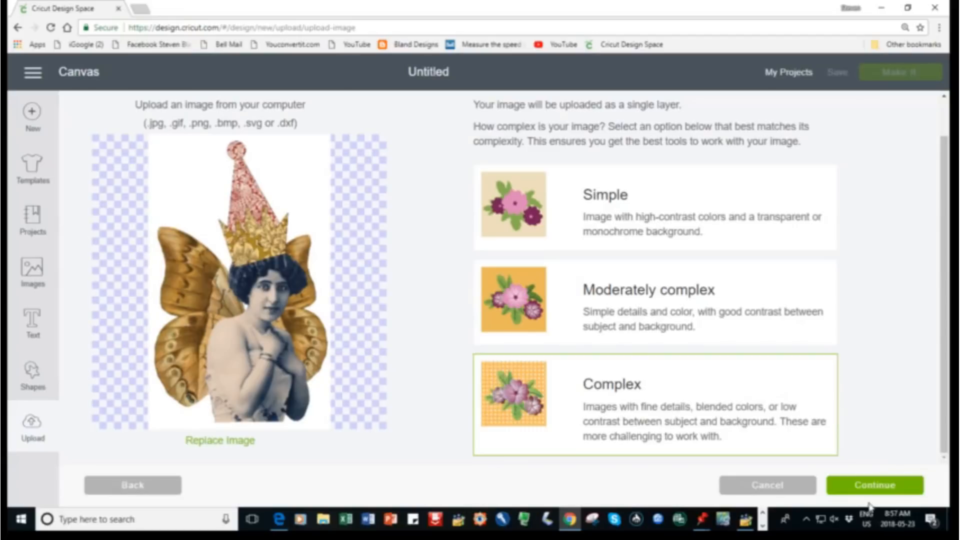
pyautogui.click(875, 486)
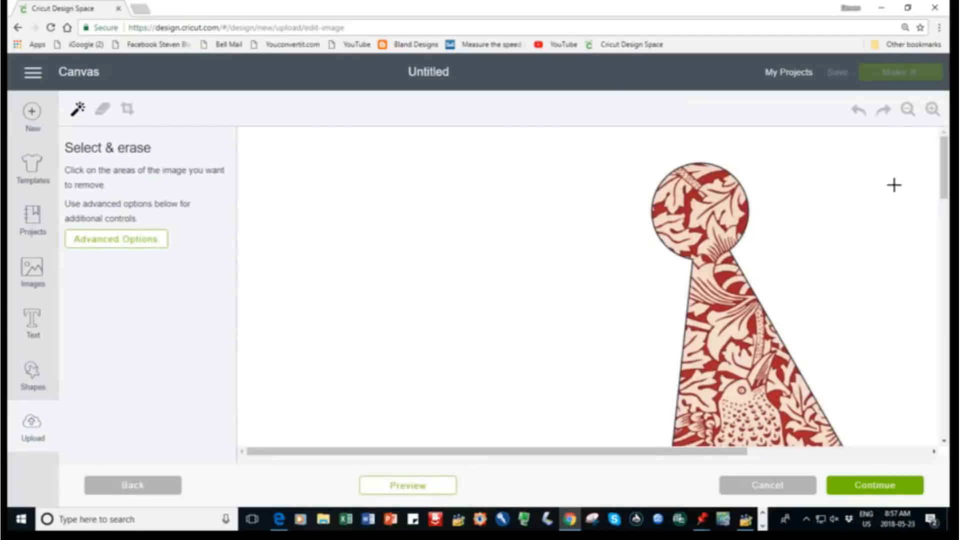
# Erase the white background surrounding the winged lady with the Select & erase tool
pyautogui.click(907, 110)
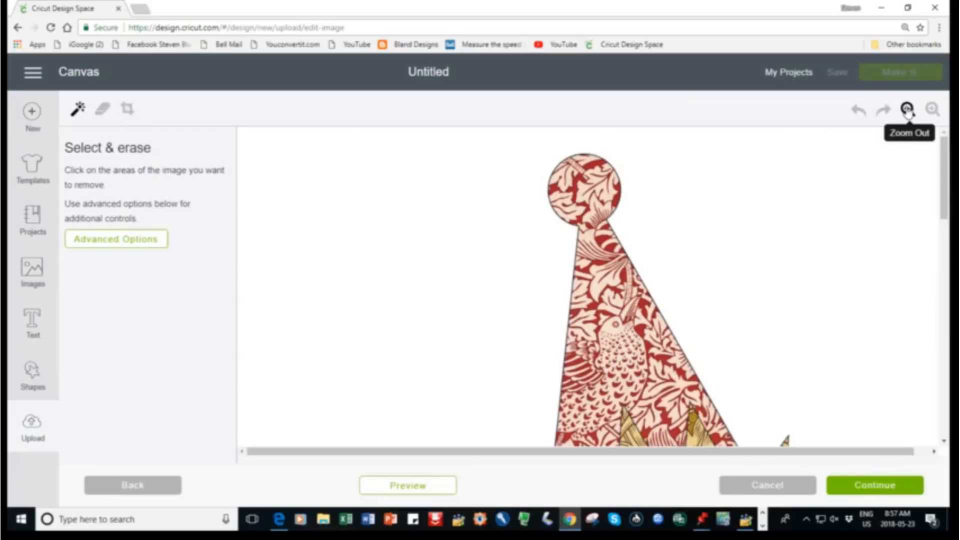
pyautogui.click(907, 110)
pyautogui.click(907, 110)
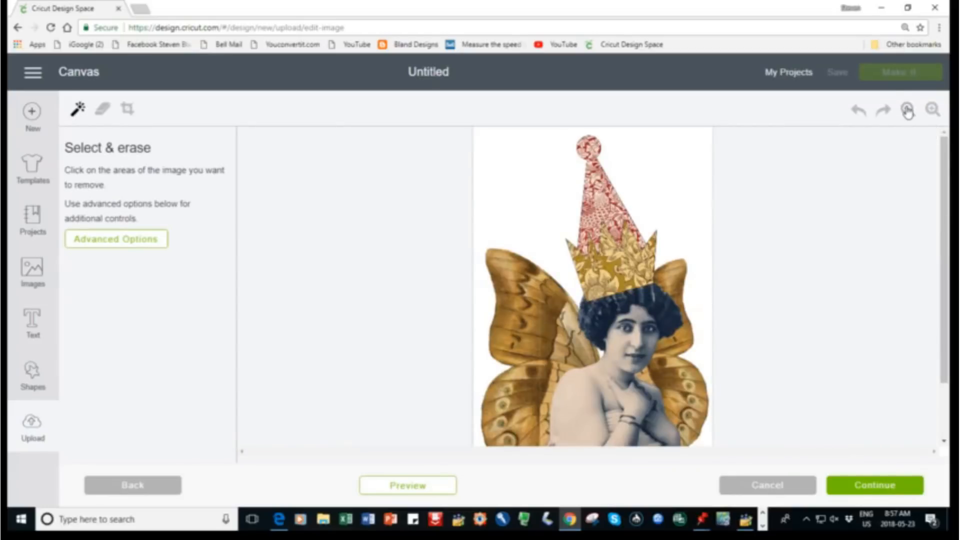
pyautogui.moveTo(948, 208); pyautogui.dragTo(948, 302)
pyautogui.moveTo(946, 253); pyautogui.dragTo(946, 197)
pyautogui.click(530, 170)
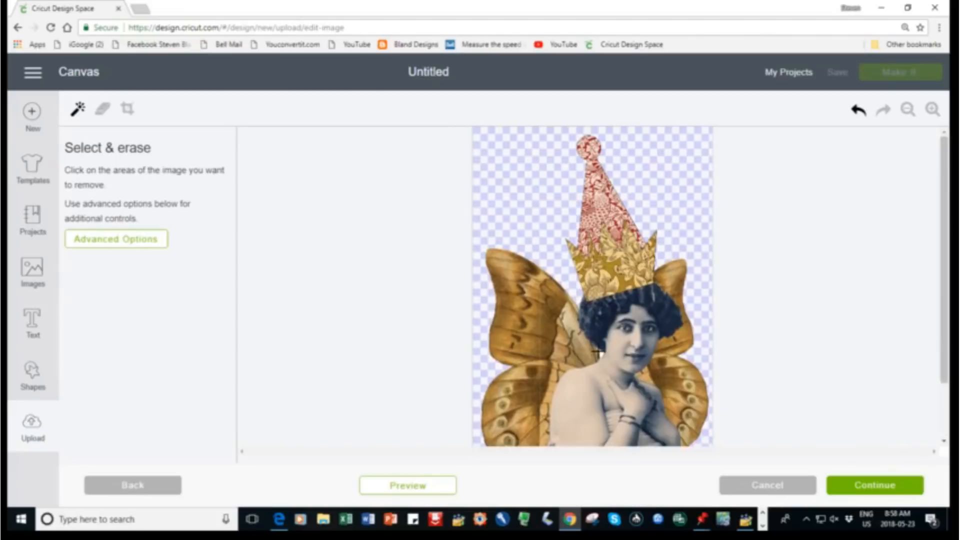
# Erase the small white gap between the lady's hair, shoulder and wing
pyautogui.click(932, 110)
pyautogui.click(932, 110)
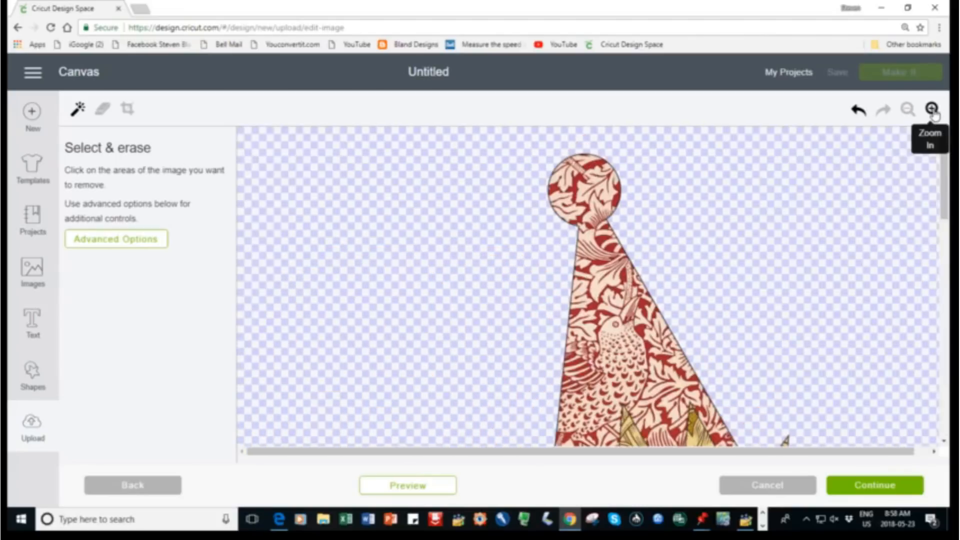
pyautogui.scroll(-5, 945, 300)
pyautogui.scroll(-3, 946, 347)
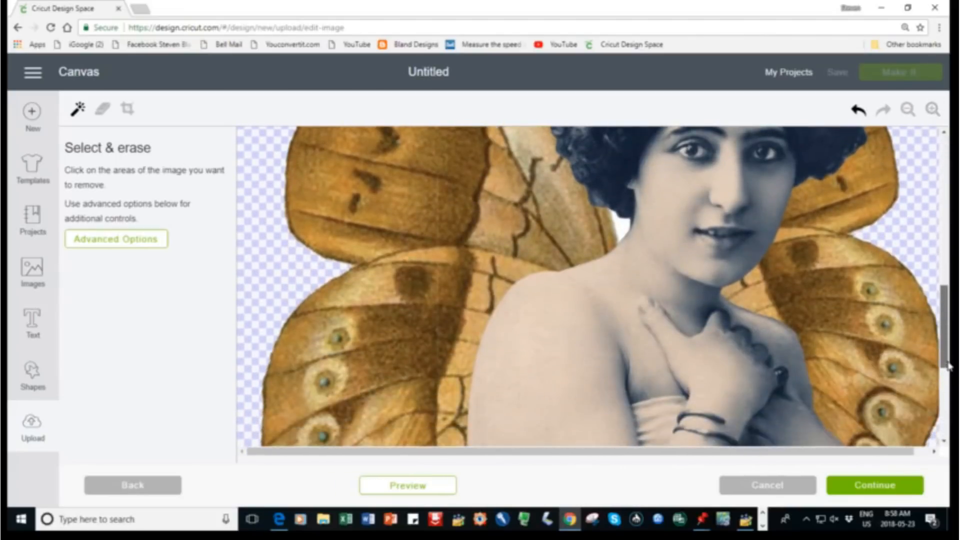
pyautogui.click(622, 231)
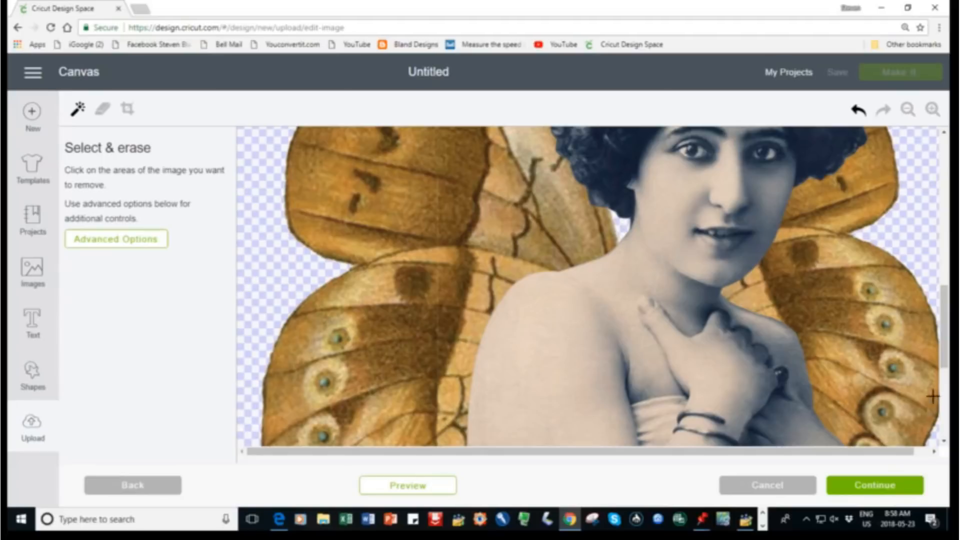
pyautogui.moveTo(939, 362); pyautogui.dragTo(943, 456)
pyautogui.scroll(4, 933, 383)
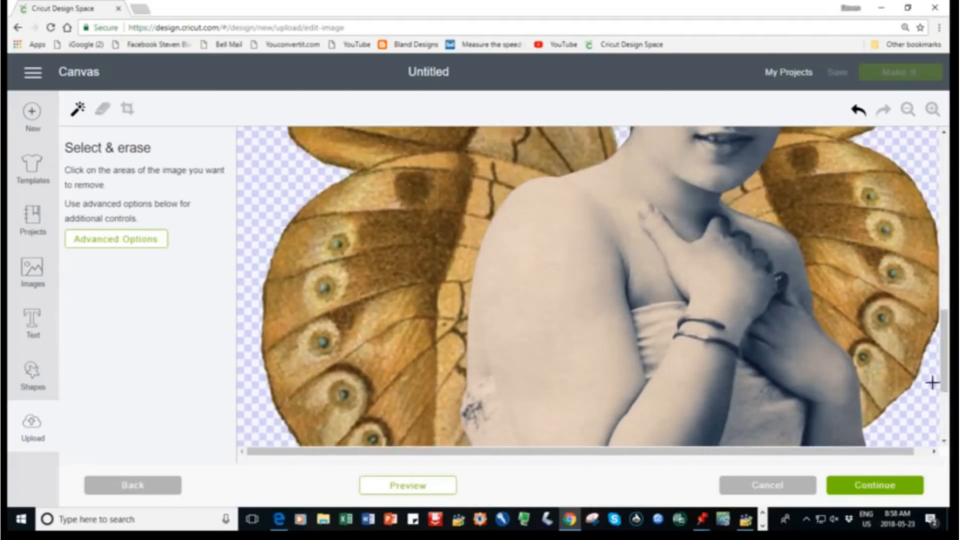
# Check the whole cleaned image, continue, and save its full-colour version under the name lady hope 2
pyautogui.click(906, 110)
pyautogui.click(906, 110)
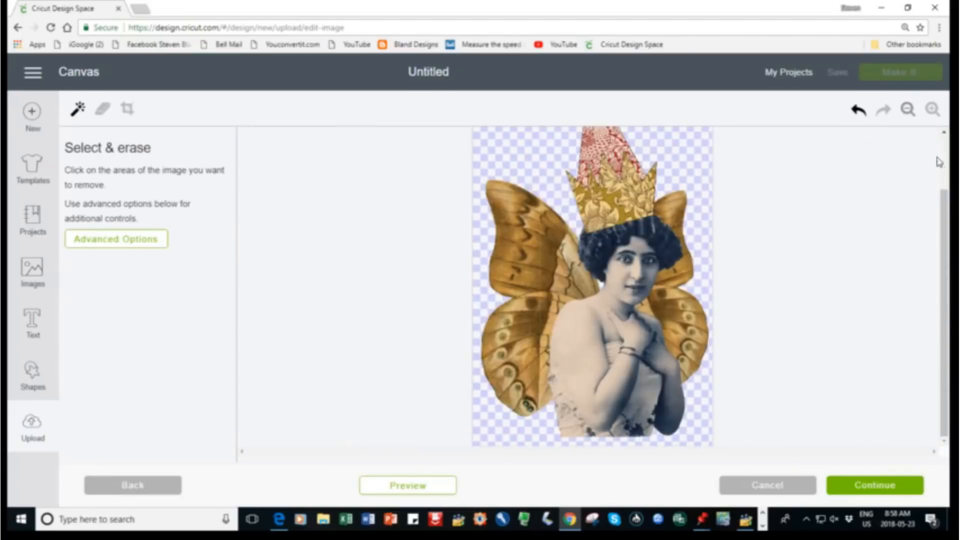
pyautogui.scroll(3, 945, 190)
pyautogui.moveTo(945, 182); pyautogui.dragTo(940, 164)
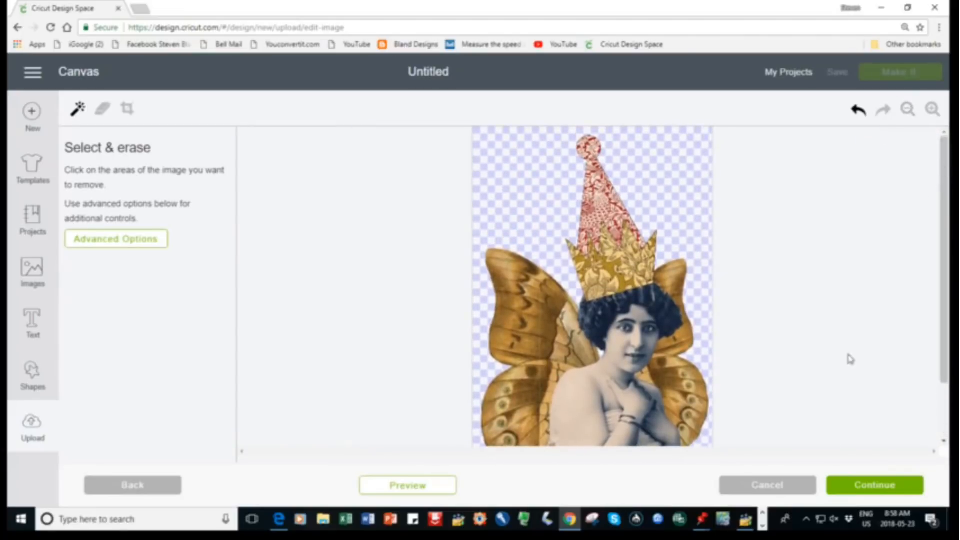
pyautogui.click(858, 486)
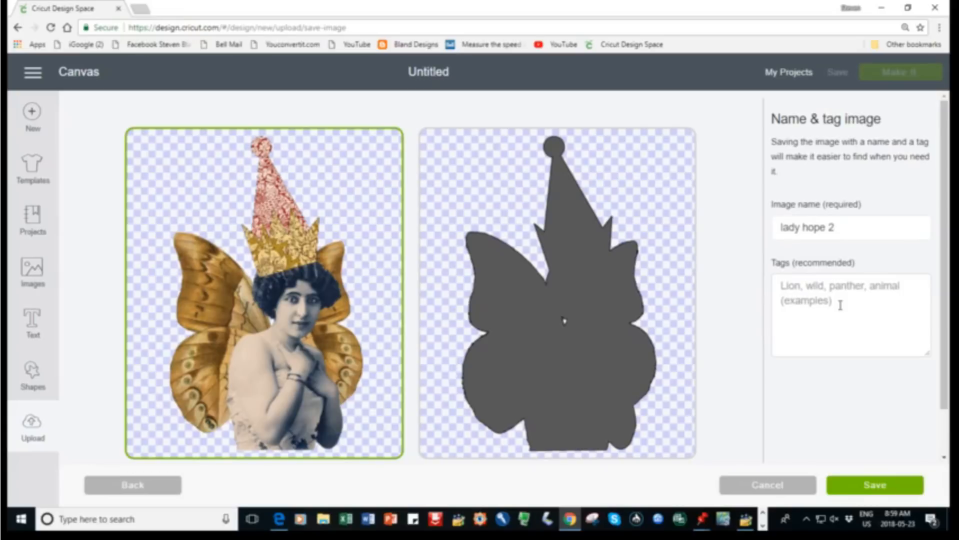
pyautogui.click(856, 492)
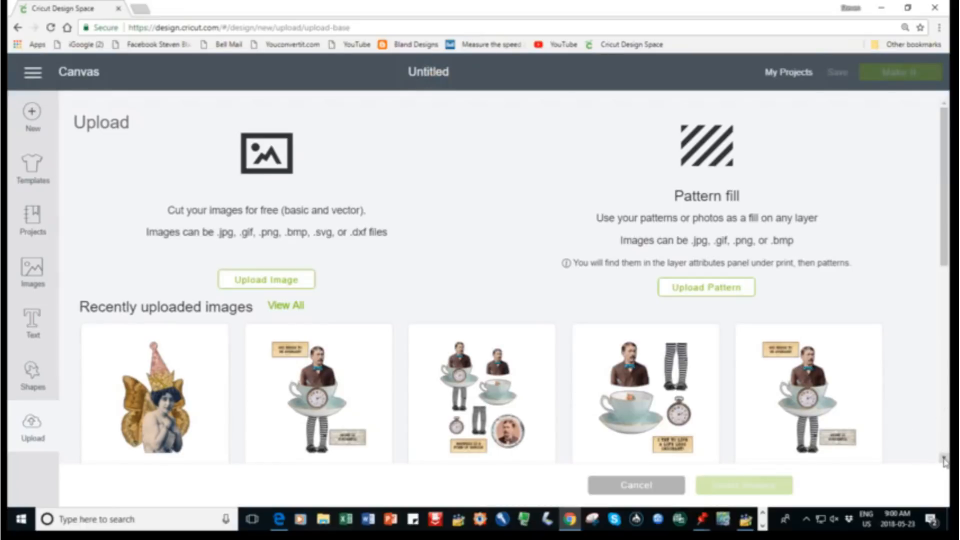
# Insert the newly uploaded winged lady from the recently uploaded images onto the canvas
pyautogui.scroll(-3, 943, 460)
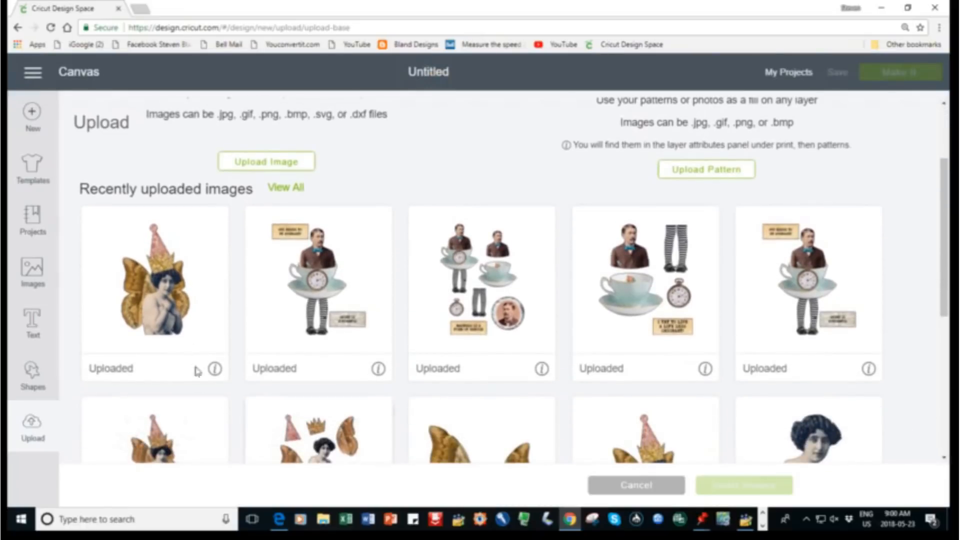
pyautogui.click(205, 281)
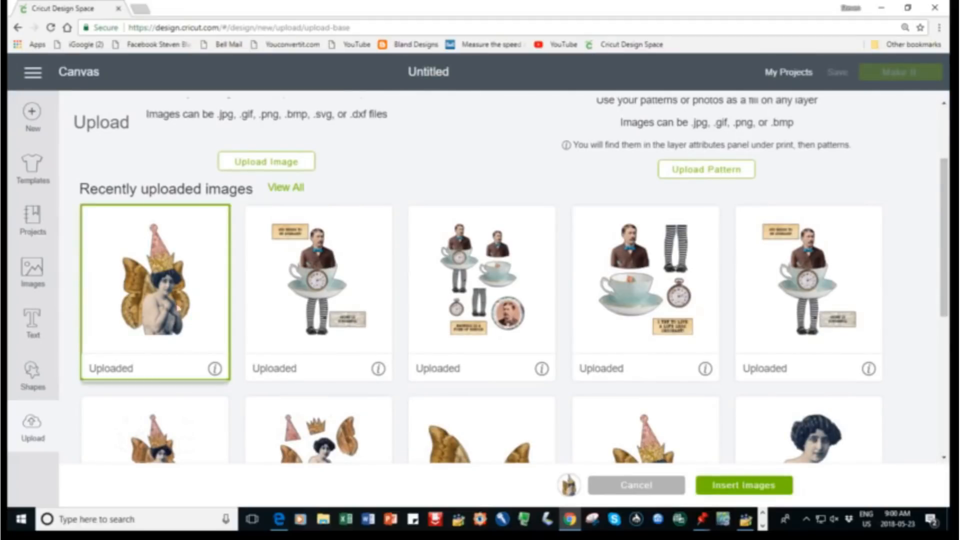
pyautogui.click(725, 491)
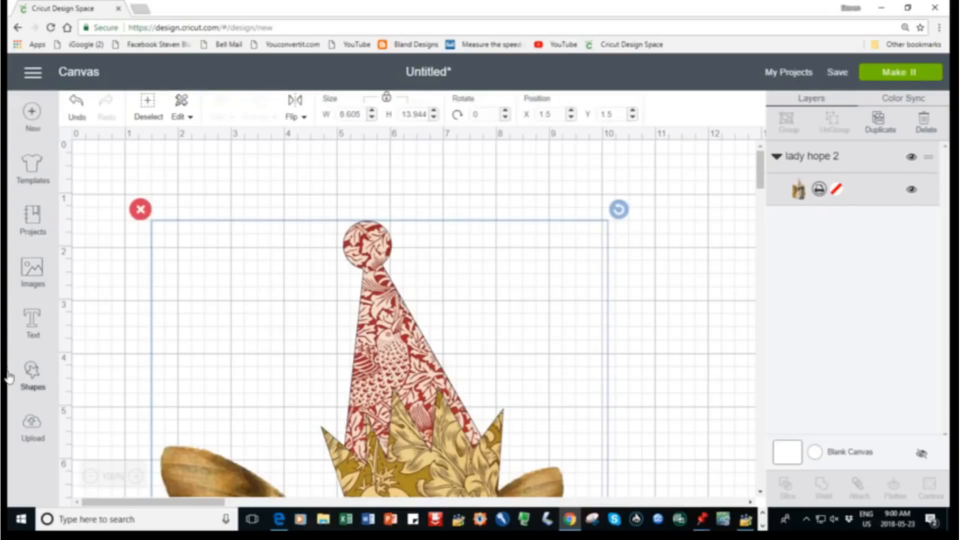
# Move the whole winged lady image slightly on the canvas, to about X 1.8 and Y 0.8
pyautogui.click(90, 476)
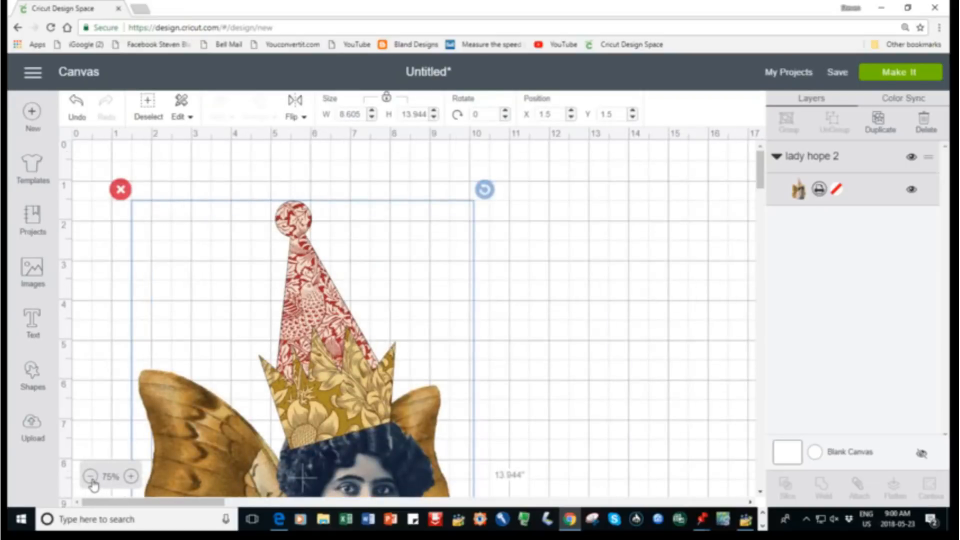
pyautogui.click(90, 476)
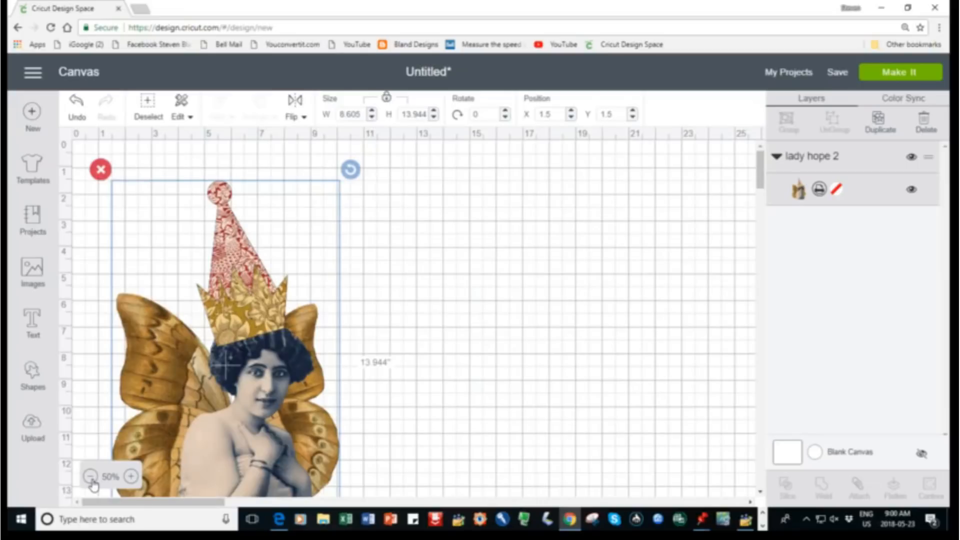
pyautogui.click(90, 476)
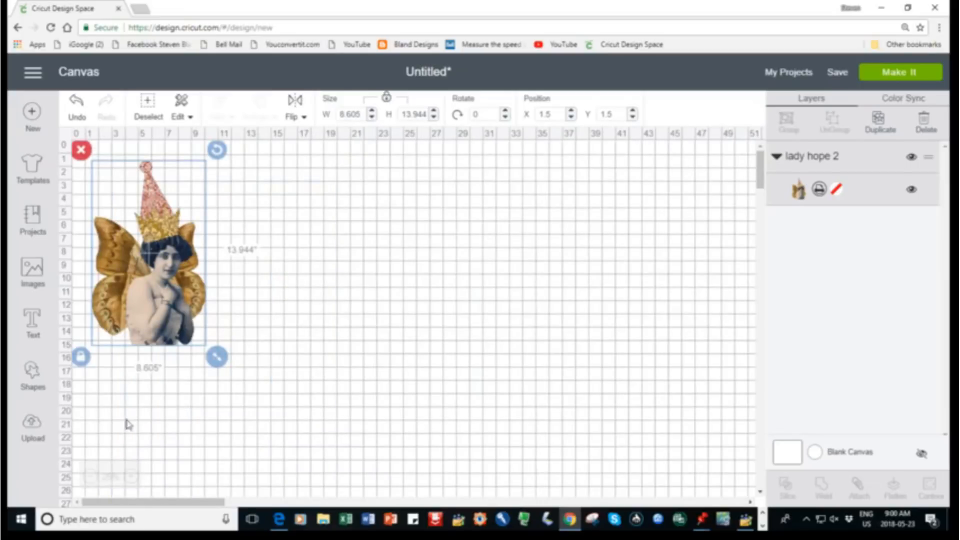
pyautogui.moveTo(163, 300); pyautogui.dragTo(165, 282)
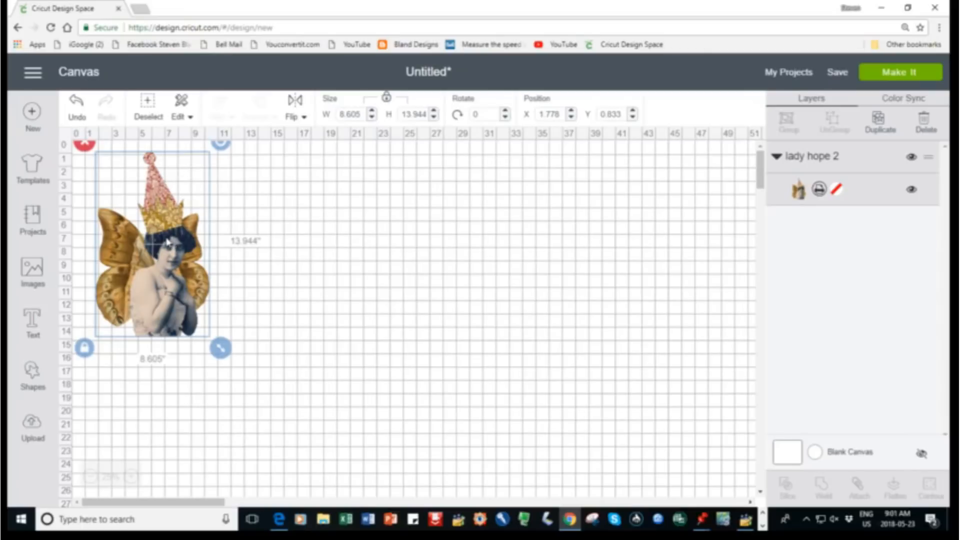
# Resize the winged lady image with its proportions locked, trying a width of 7 inches and settling on a height of 8 inches
pyautogui.click(363, 114)
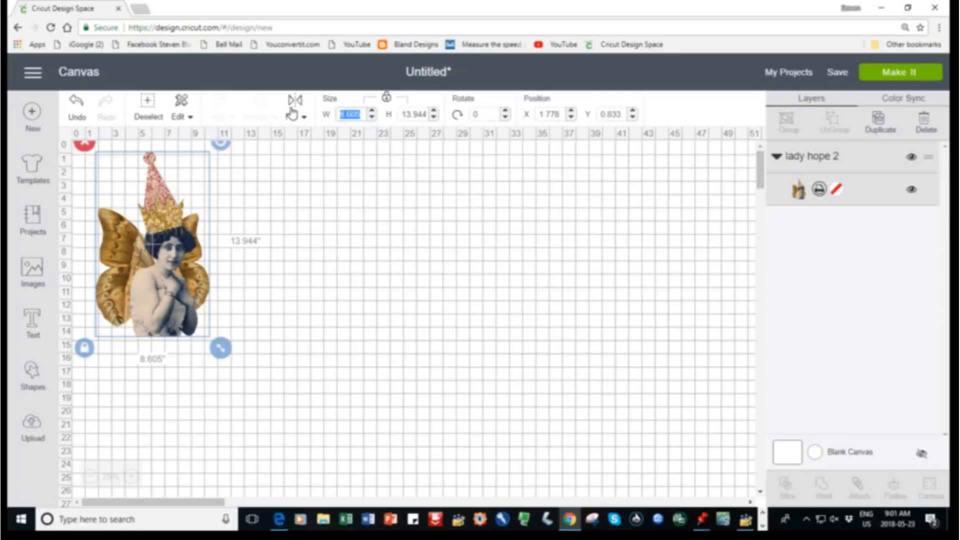
pyautogui.write('7')
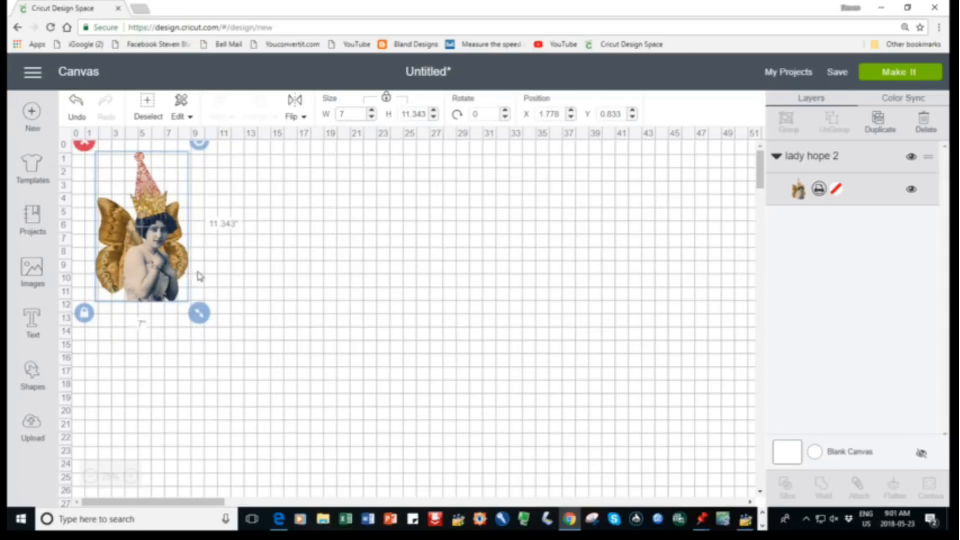
pyautogui.click(428, 114)
pyautogui.moveTo(428, 114); pyautogui.dragTo(384, 115)
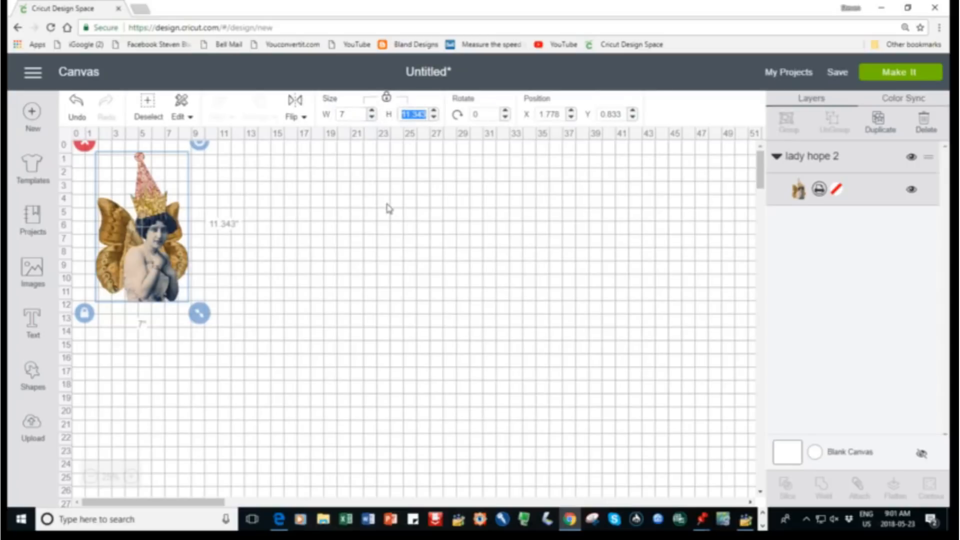
pyautogui.write('8.5')
pyautogui.press('Return')
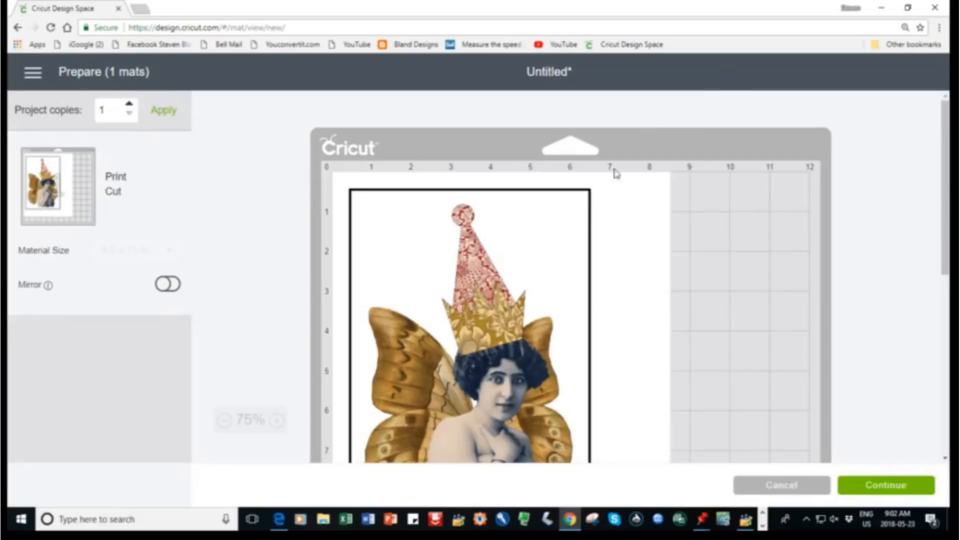
# Check the whole winged lady on the print-and-cut mat preview and continue to the making stage
pyautogui.scroll(-4, 945, 272)
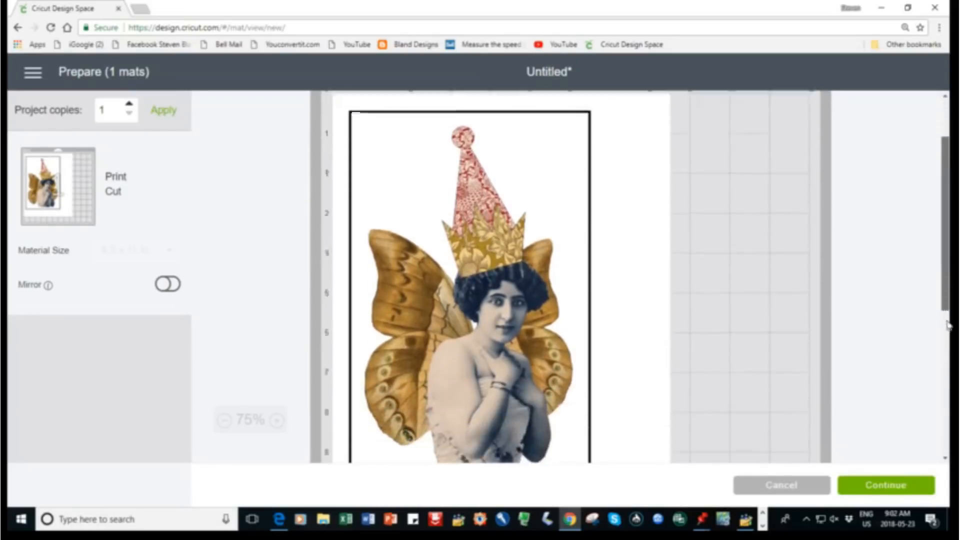
pyautogui.scroll(1, 943, 308)
pyautogui.moveTo(943, 309)
pyautogui.mouseDown()
pyautogui.moveTo(934, 246)
pyautogui.moveTo(937, 302)
pyautogui.mouseUp()
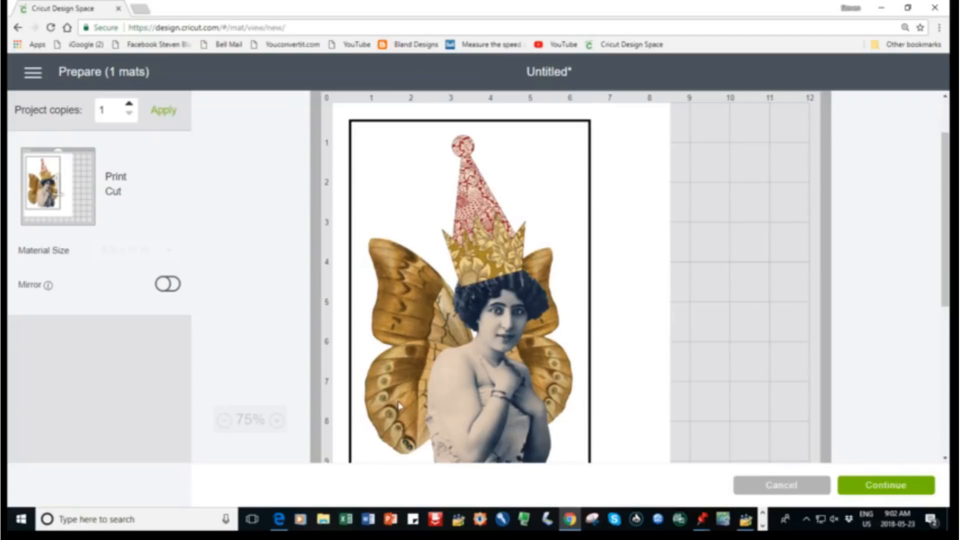
pyautogui.click(894, 491)
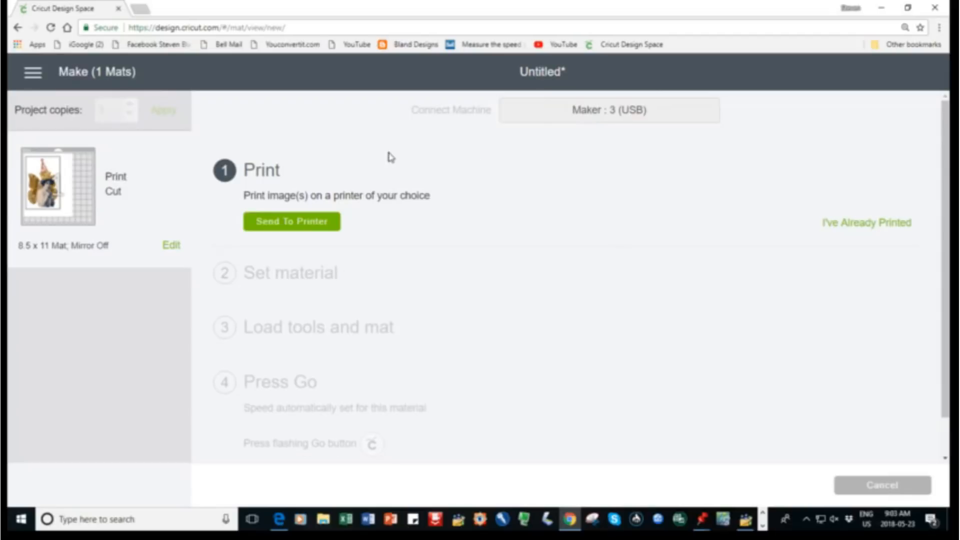
# Start sending the image to a printer and choose EPSON ET-2550 Series as the printer
pyautogui.click(288, 226)
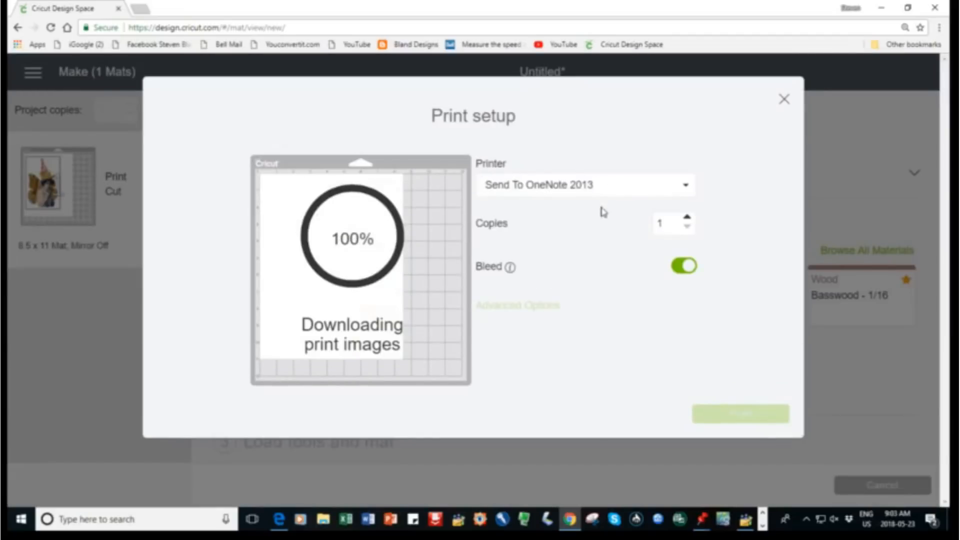
pyautogui.click(686, 190)
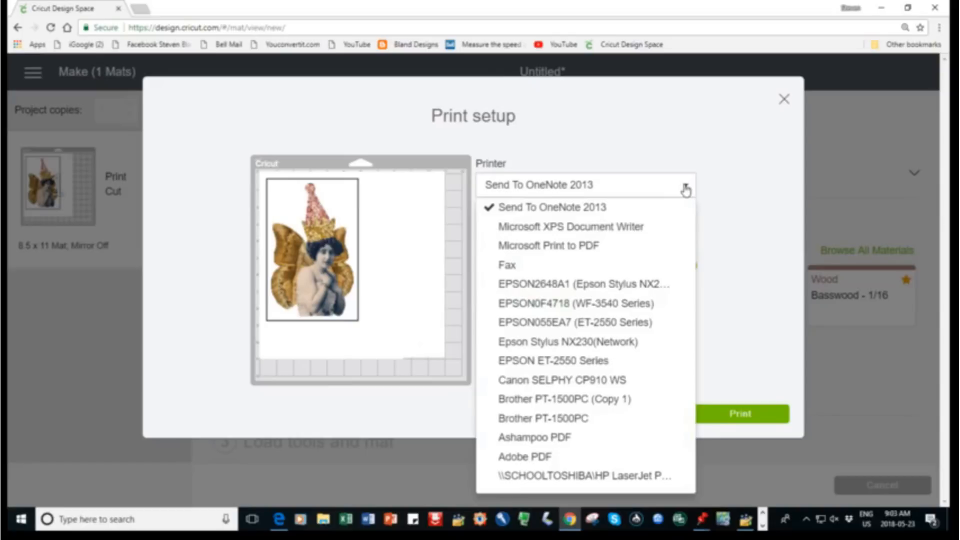
pyautogui.click(586, 362)
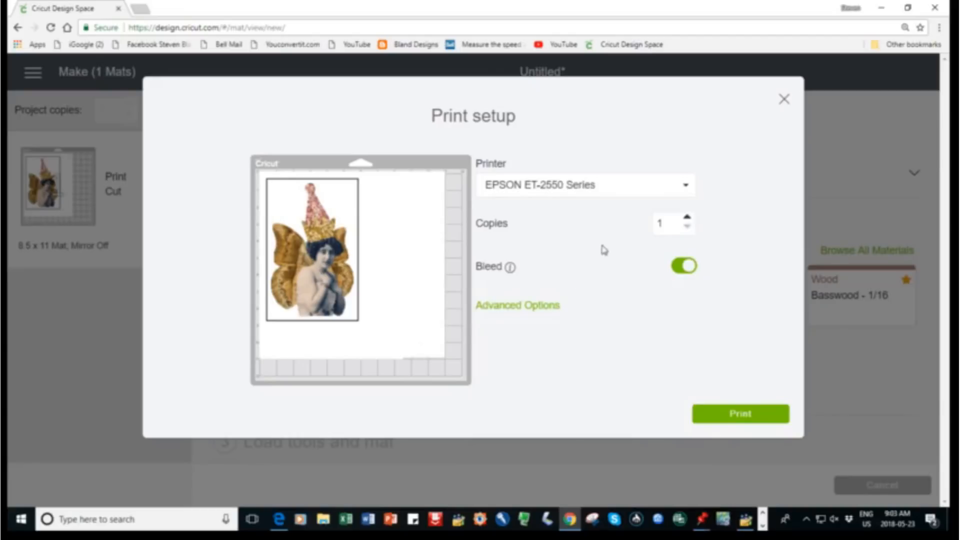
# Open the advanced print options and set the Epson printer's print quality to High in its preferences
pyautogui.click(526, 309)
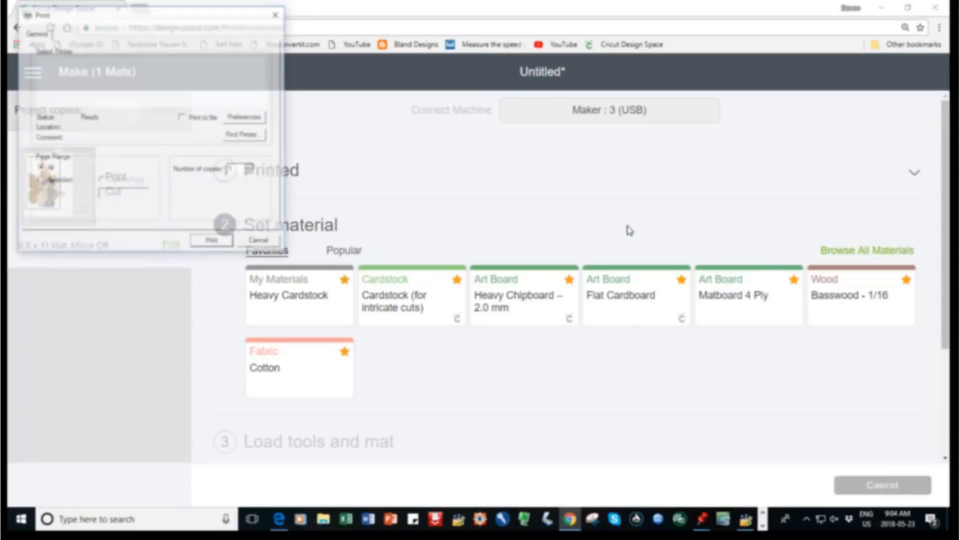
pyautogui.click(328, 179)
pyautogui.click(330, 180)
pyautogui.click(280, 201)
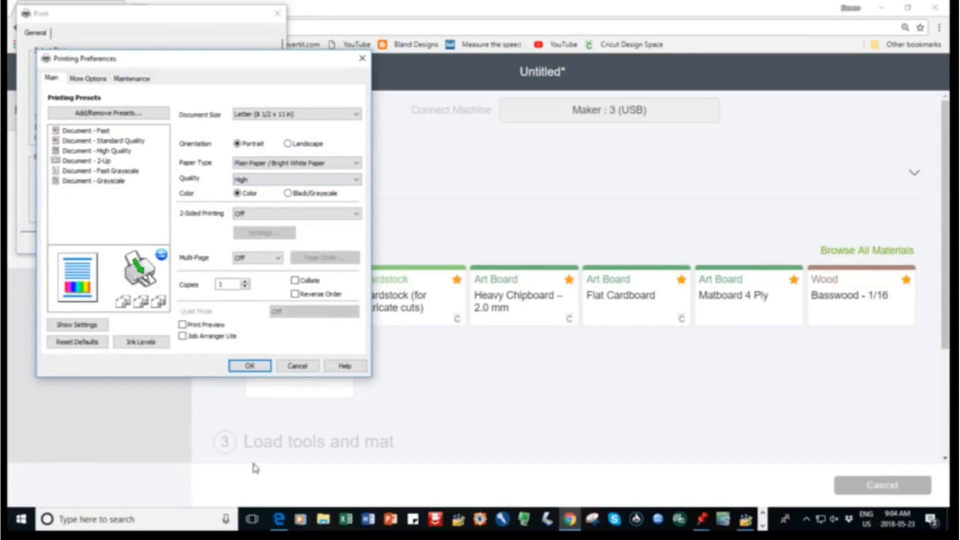
pyautogui.click(250, 366)
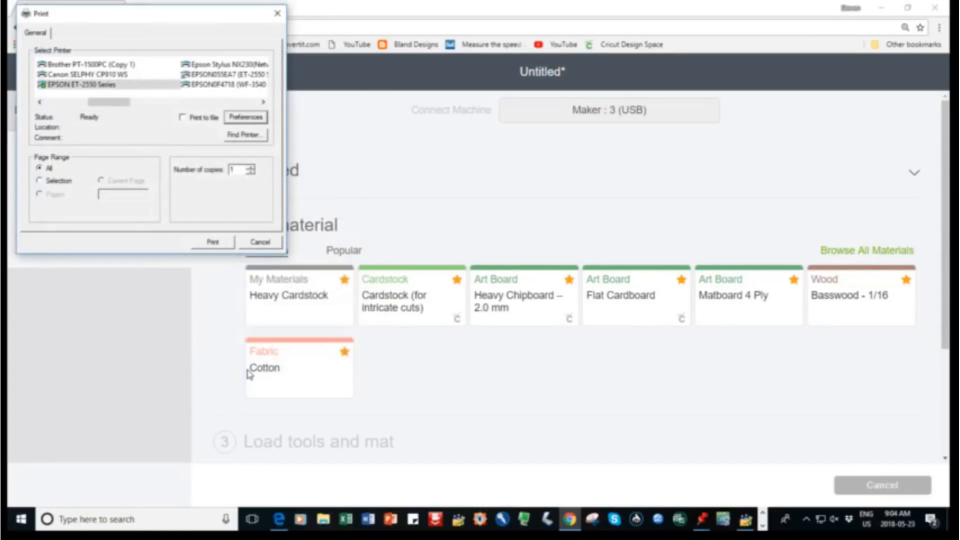